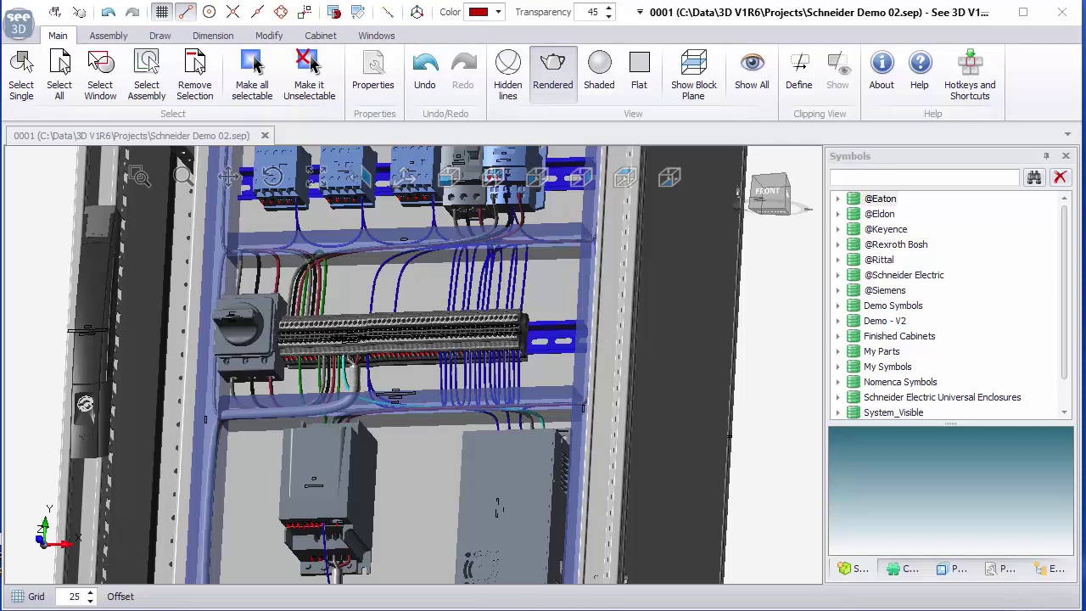
# - Check the program's version details in the About information and close it
pyautogui.click(883, 64)
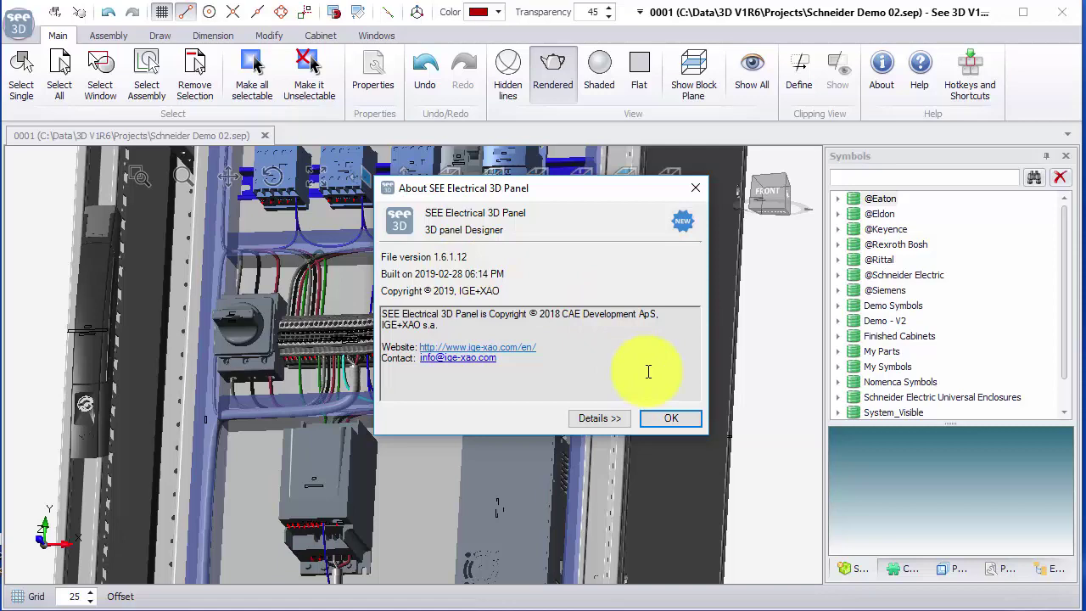
pyautogui.click(664, 419)
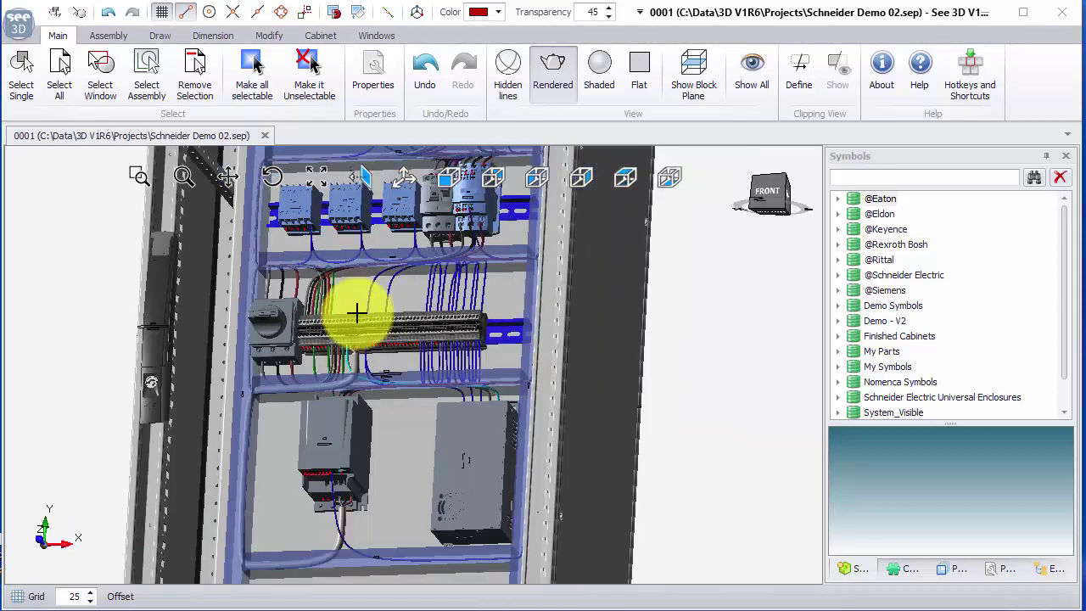
pyautogui.scroll(-3, 357, 313)
pyautogui.moveTo(356, 303); pyautogui.dragTo(342, 332, button='middle')
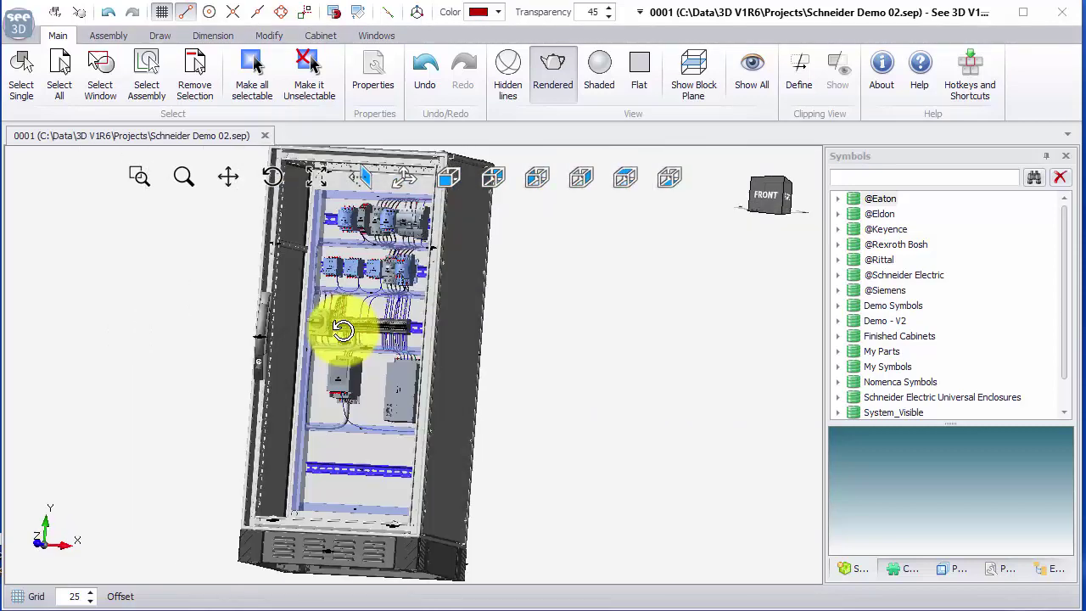
# - Import the STEP file 2866789_QUINT_PS_1AC_24DC_40-select.stp from the demo folder into the project
pyautogui.click(24, 26)
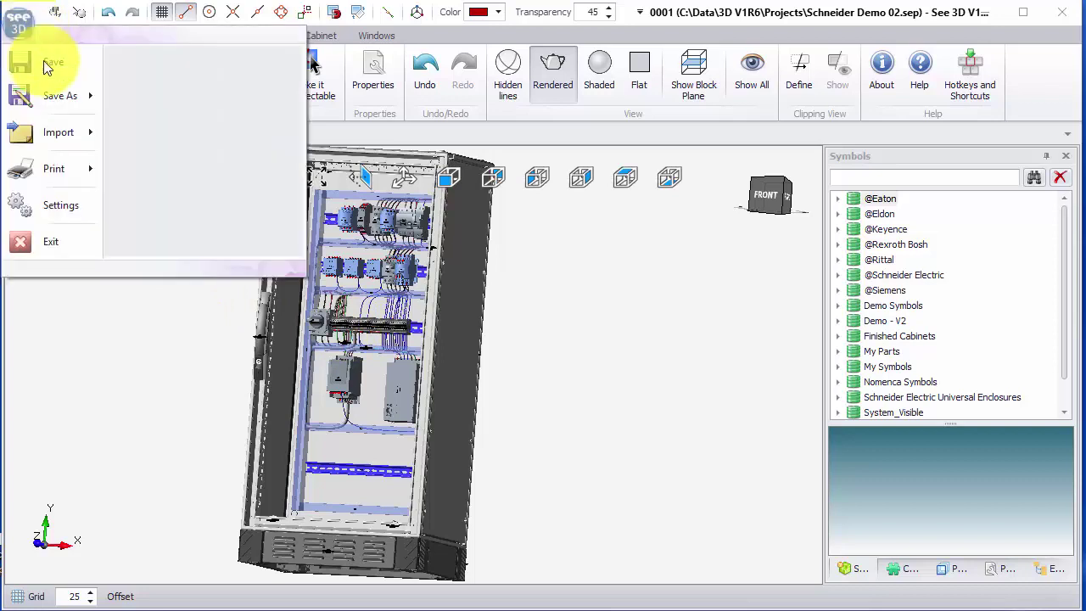
pyautogui.moveTo(89, 133)
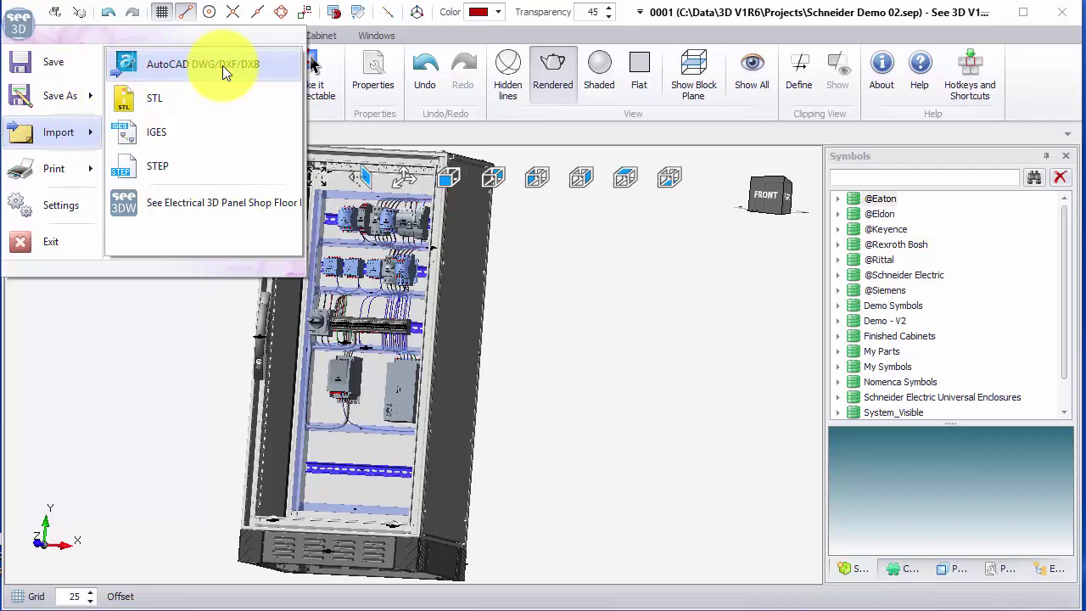
pyautogui.click(314, 66)
pyautogui.hotkey('alt', 'Tab')
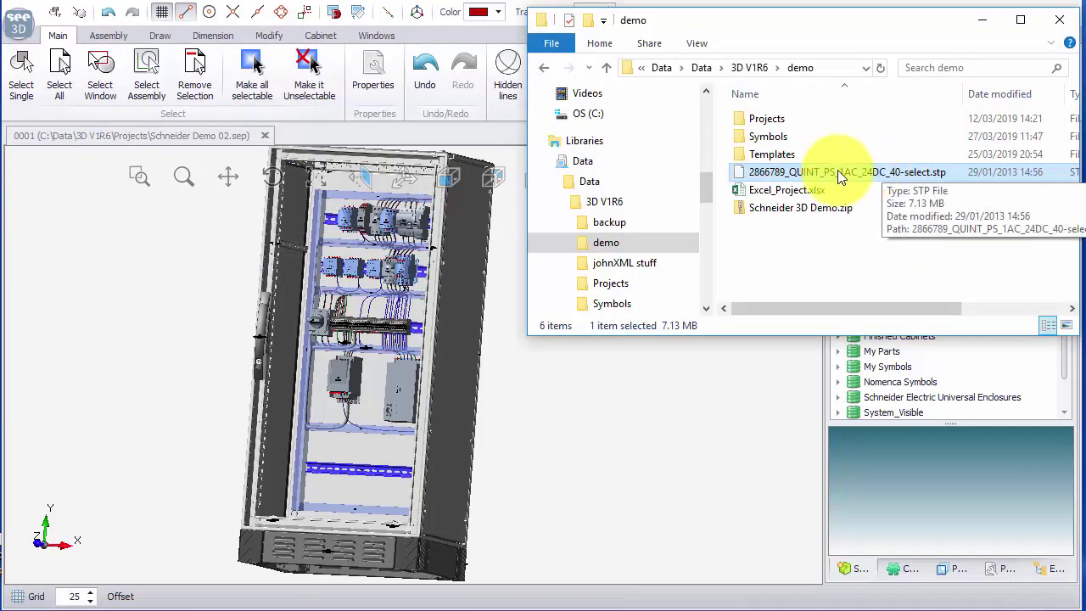
pyautogui.moveTo(842, 179); pyautogui.dragTo(124, 466)
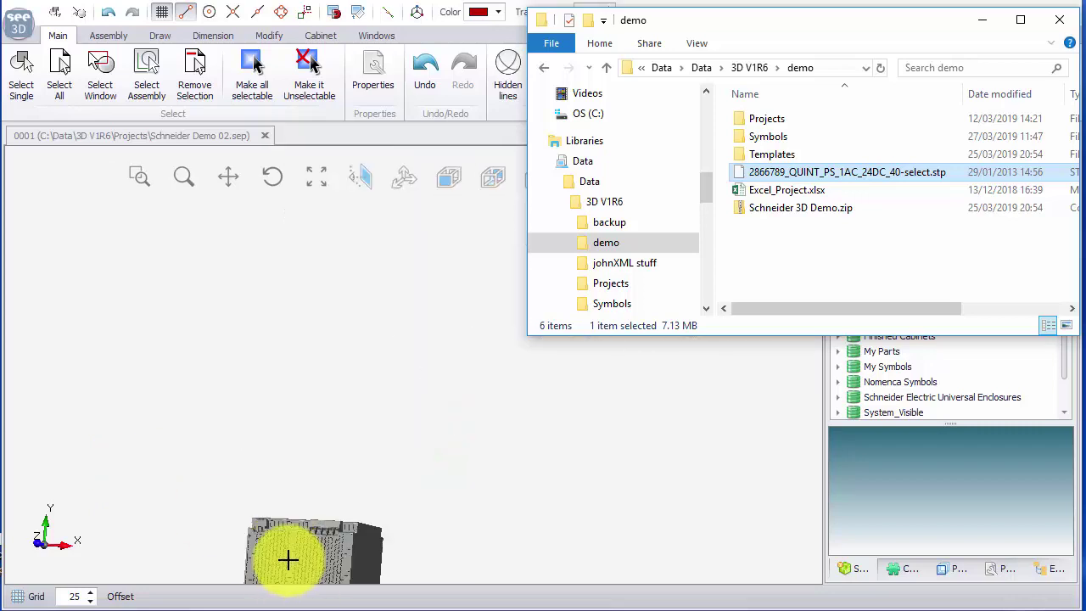
# - Examine the orientation of the imported power supply from several angles and in front view
pyautogui.moveTo(291, 552); pyautogui.dragTo(271, 361, button='middle')
pyautogui.scroll(5, 267, 436)
pyautogui.moveTo(282, 527); pyautogui.dragTo(242, 536, button='middle')
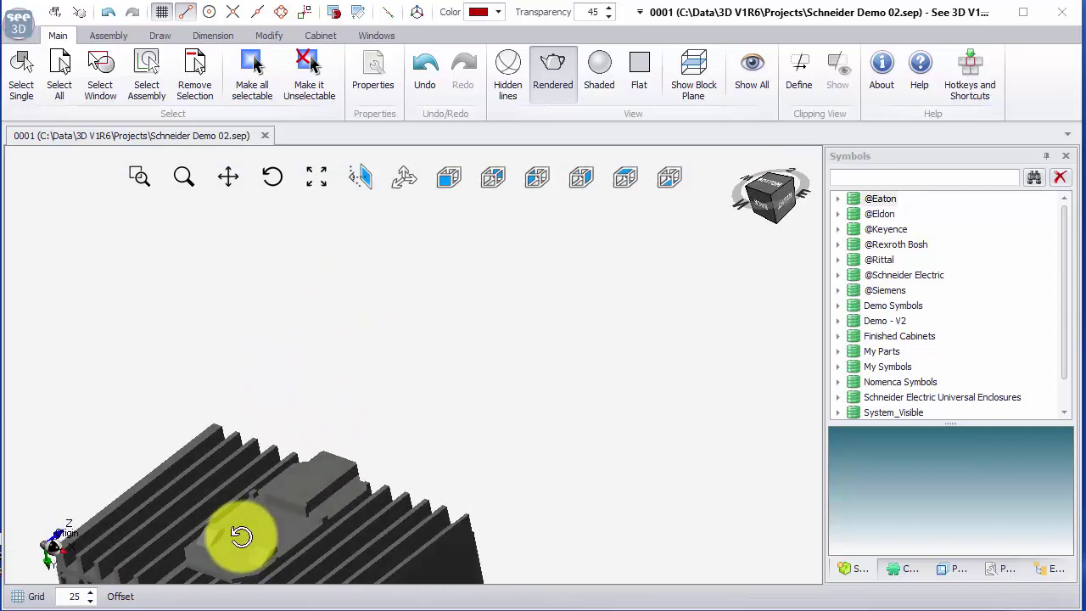
pyautogui.moveTo(415, 382); pyautogui.dragTo(373, 373, button='middle')
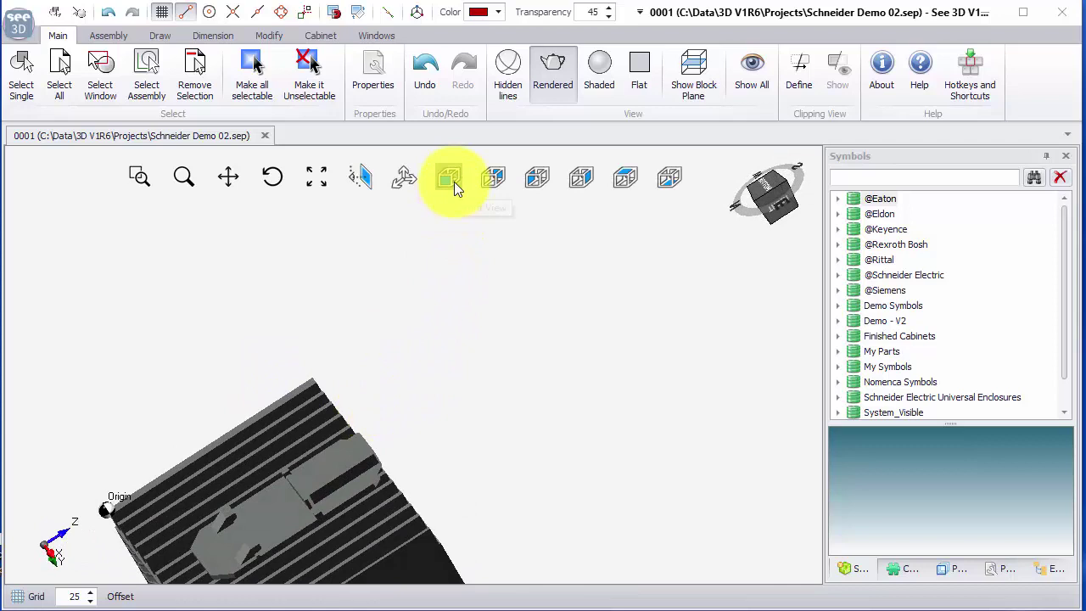
pyautogui.click(451, 179)
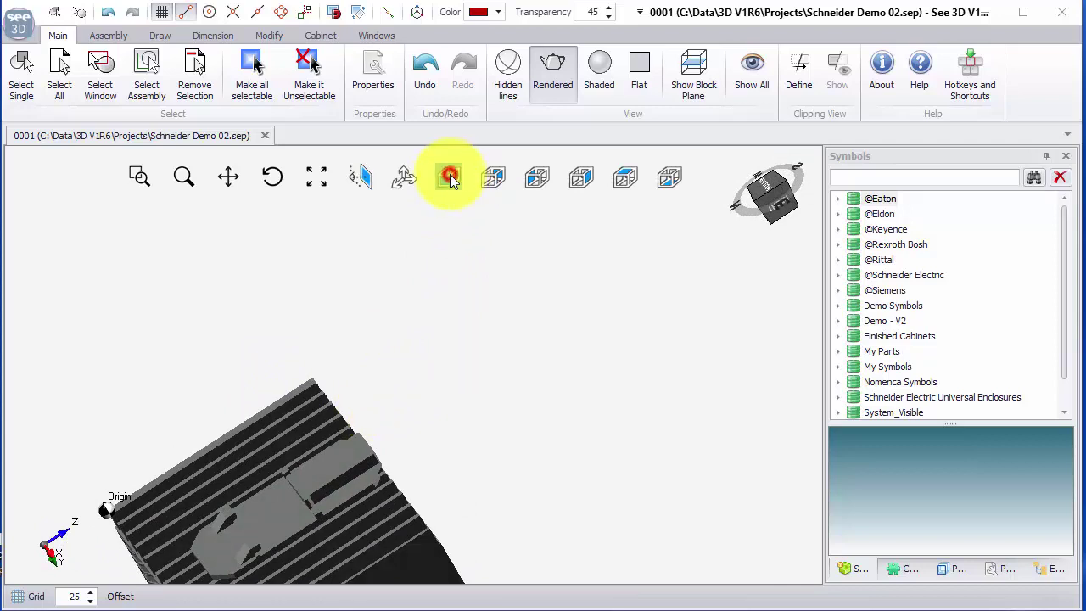
pyautogui.scroll(5, 318, 577)
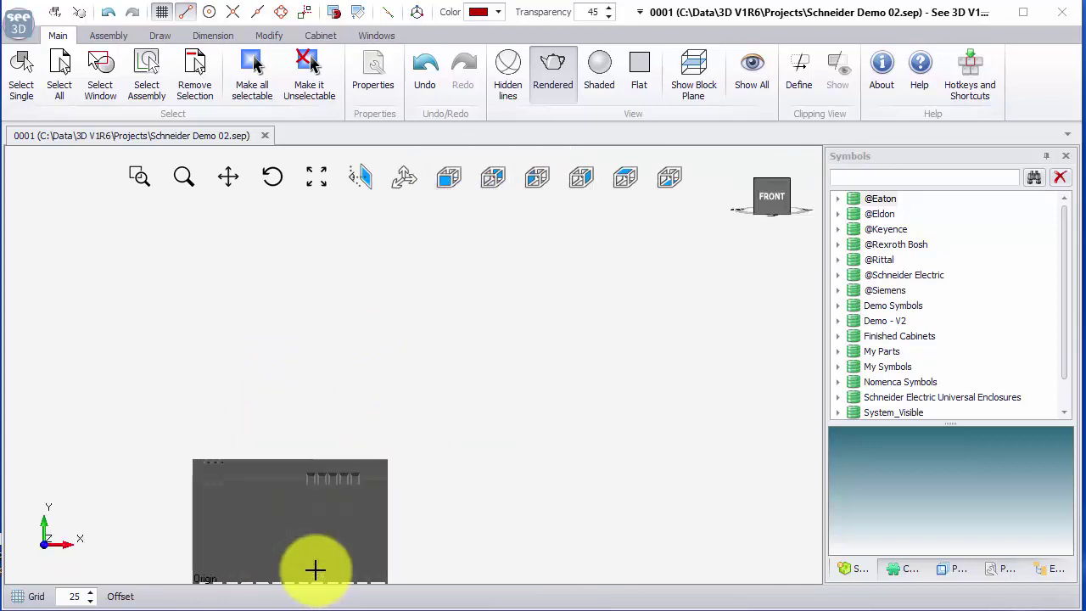
pyautogui.keyDown('ctrl'); pyautogui.moveTo(318, 551); pyautogui.dragTo(325, 414, button='middle'); pyautogui.keyUp('ctrl')
pyautogui.scroll(3, 327, 393)
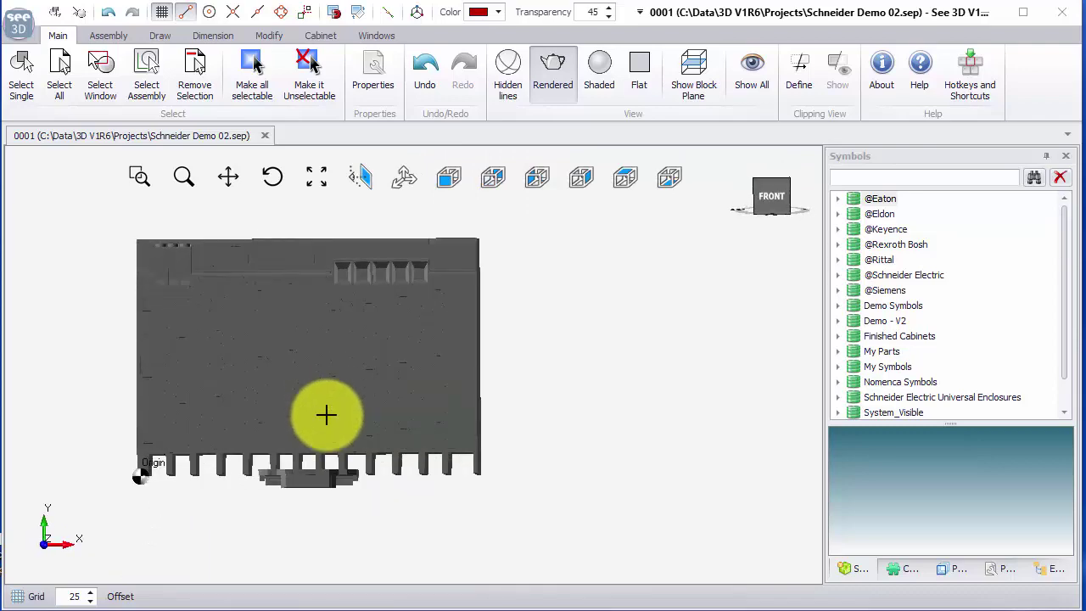
# - Rotate the imported power supply so its front panel faces forward, and place it beside its original position
pyautogui.moveTo(395, 421); pyautogui.dragTo(336, 396, button='middle')
pyautogui.click(335, 397)
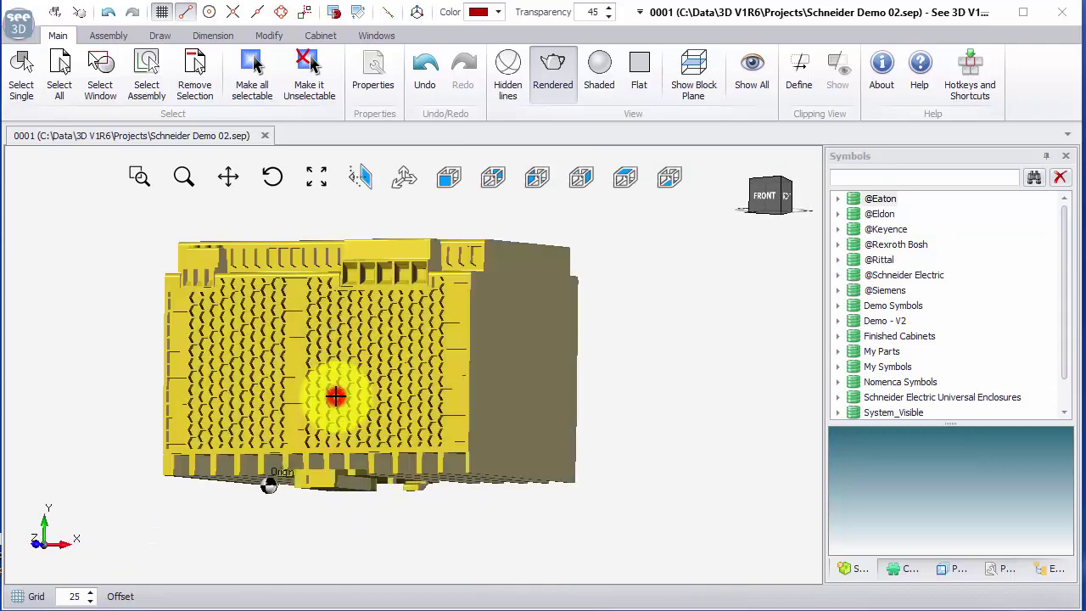
pyautogui.hotkey('ctrl', 'c')
pyautogui.hotkey('ctrl', 'v')
pyautogui.moveTo(497, 400); pyautogui.dragTo(462, 458, button='middle')
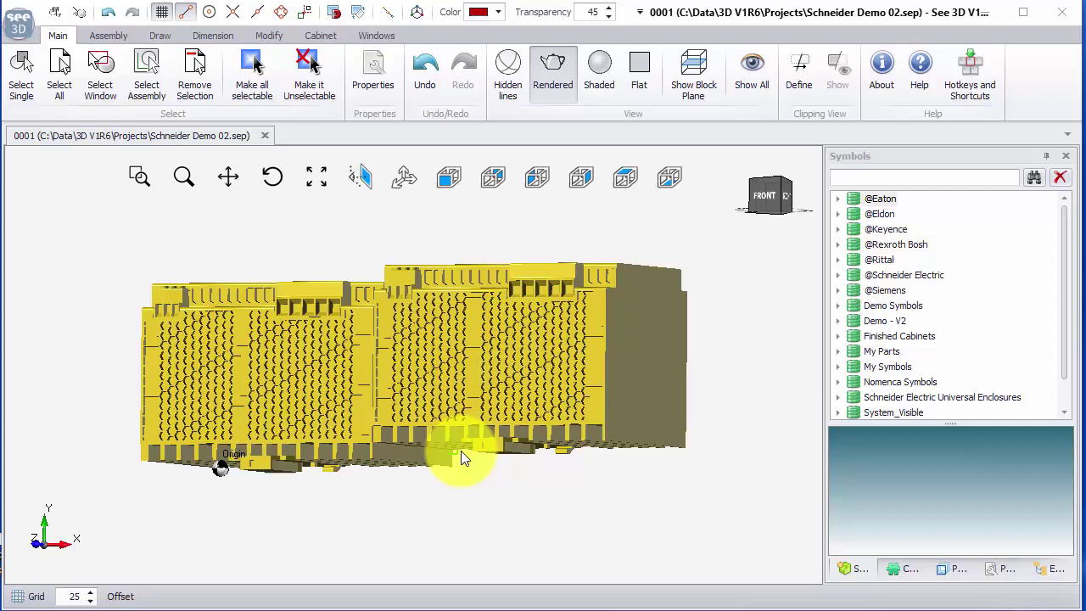
pyautogui.moveTo(460, 450); pyautogui.dragTo(517, 330)
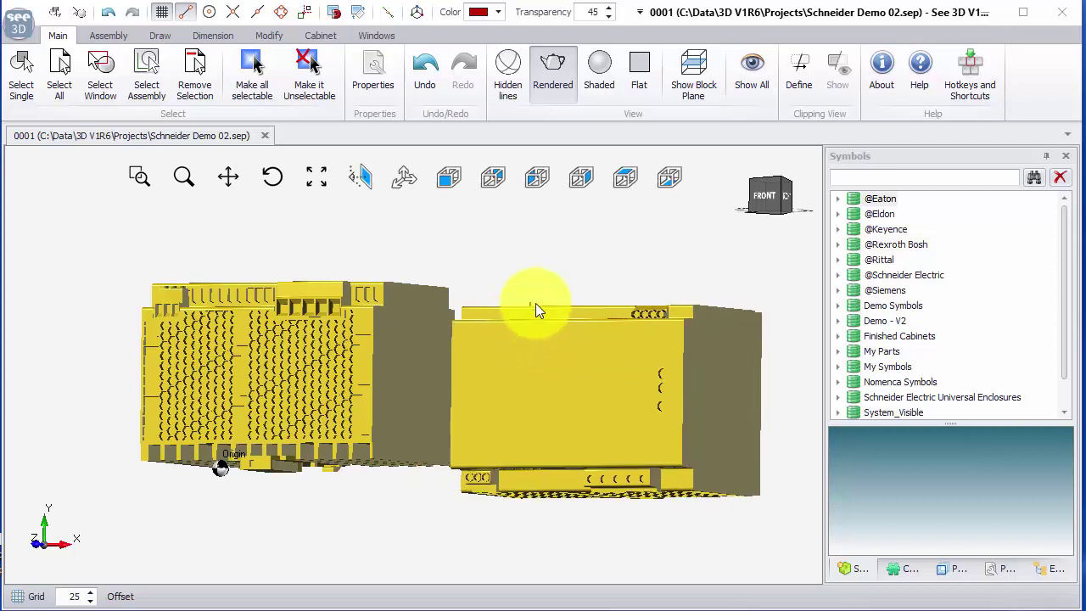
pyautogui.click(535, 303)
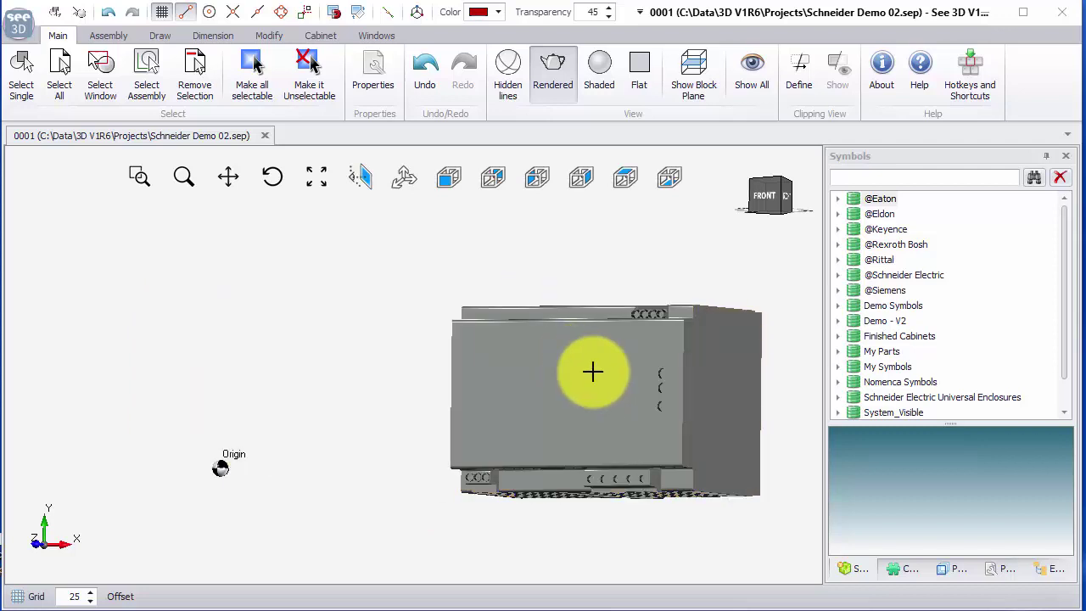
pyautogui.moveTo(624, 386); pyautogui.dragTo(390, 345, button='middle')
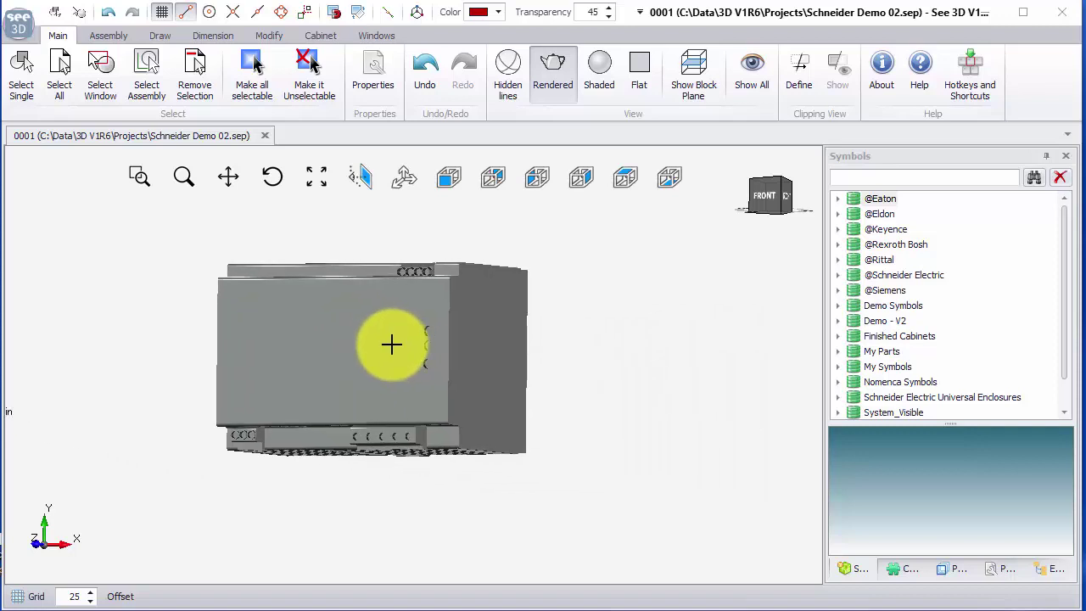
# - Try to create a component from the rotated power supply
pyautogui.moveTo(330, 400)
pyautogui.mouseDown(button='middle')
pyautogui.moveTo(325, 363)
pyautogui.moveTo(337, 381)
pyautogui.mouseUp(button='middle')
pyautogui.click(337, 380)
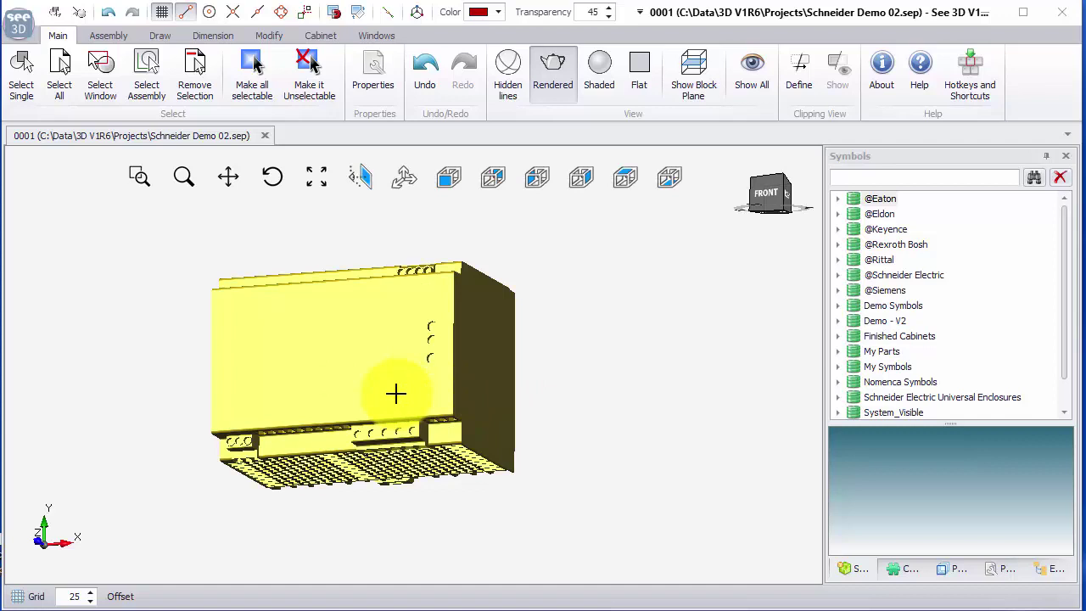
pyautogui.rightClick(383, 271)
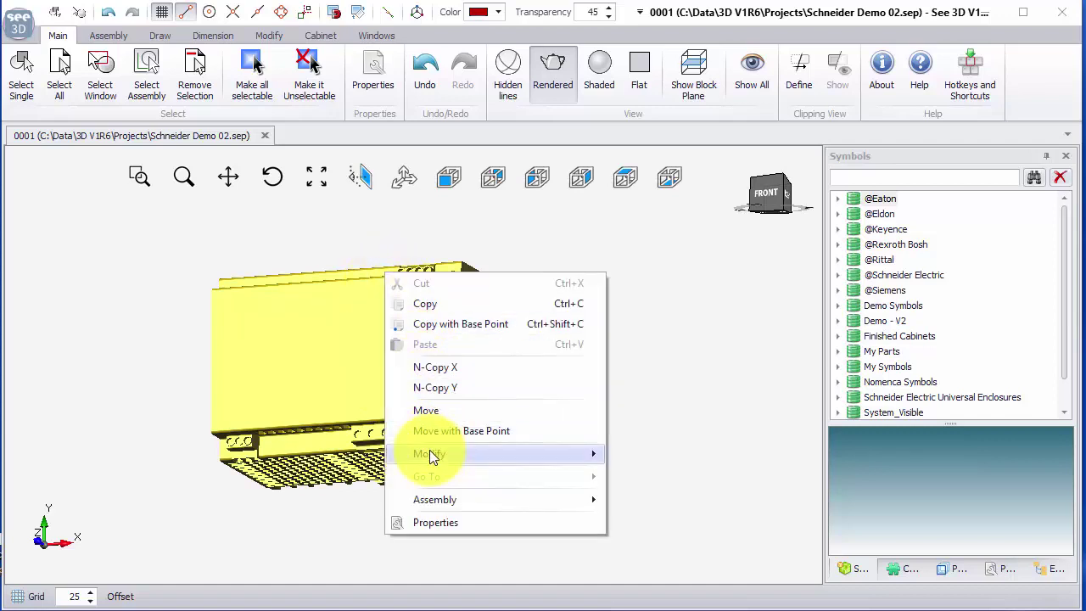
pyautogui.moveTo(484, 500)
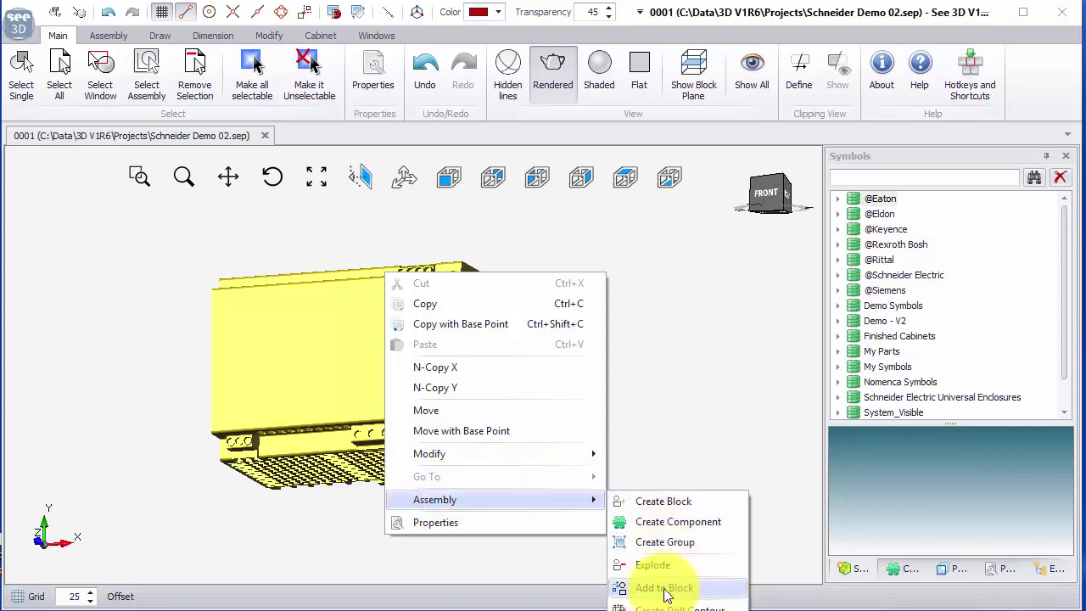
pyautogui.click(662, 523)
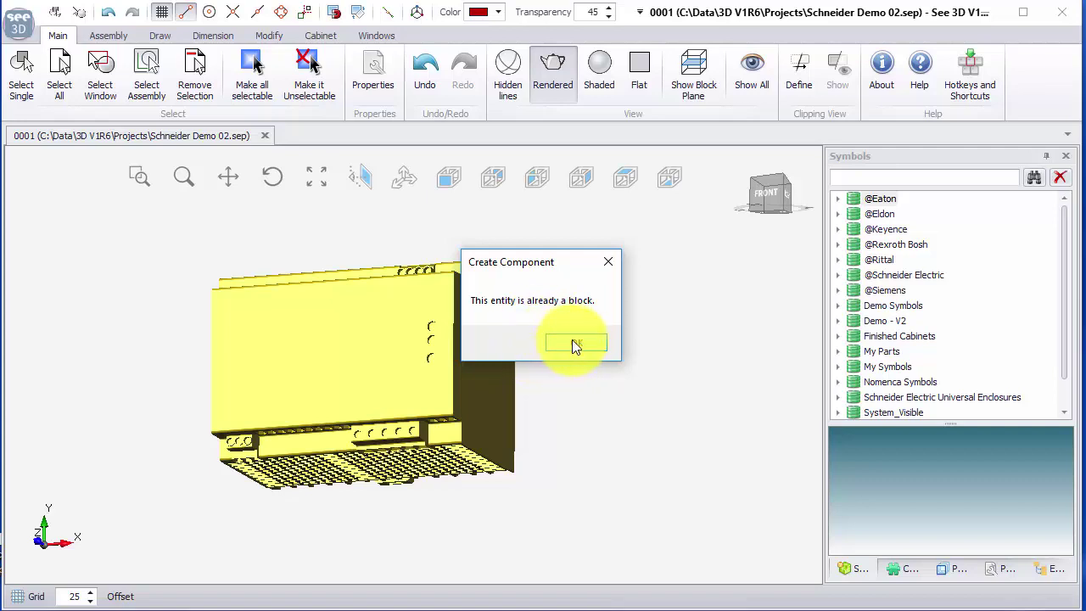
pyautogui.click(574, 343)
# - Explode the power supply's block assembly
pyautogui.rightClick(337, 307)
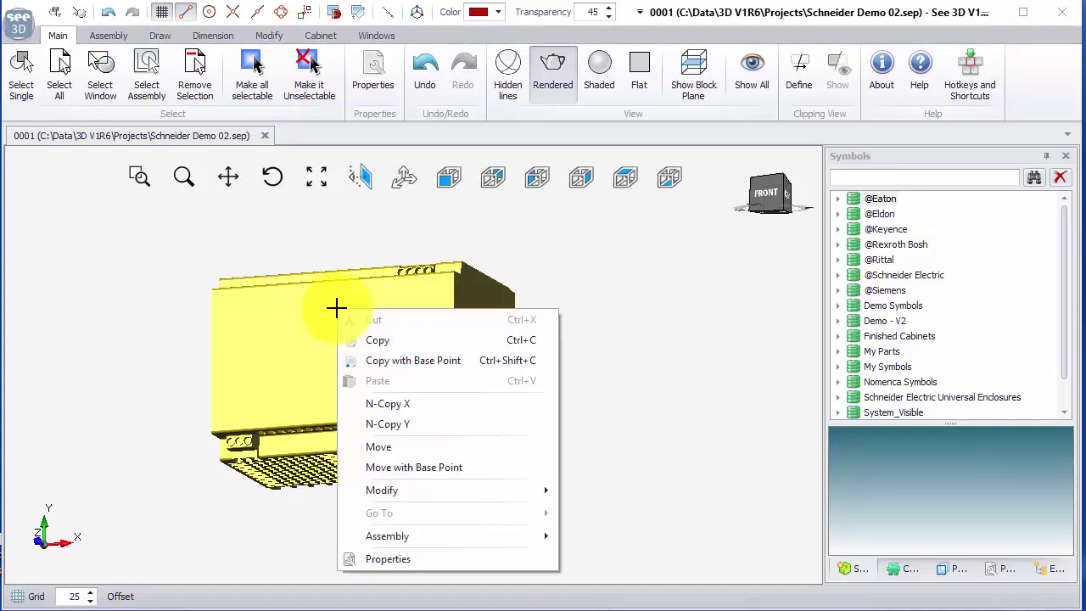
pyautogui.click(457, 536)
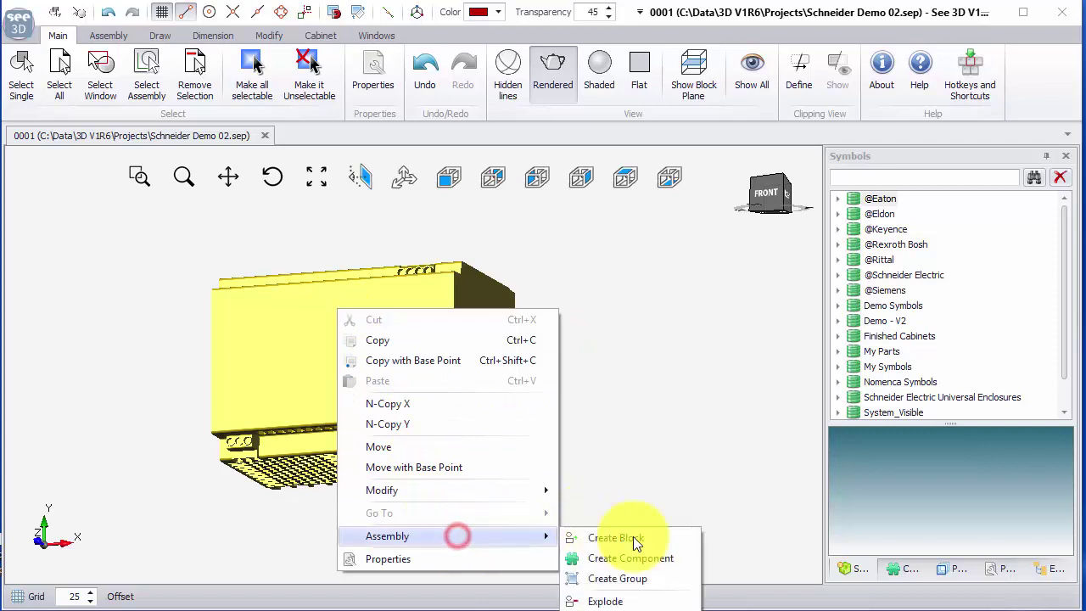
pyautogui.click(620, 598)
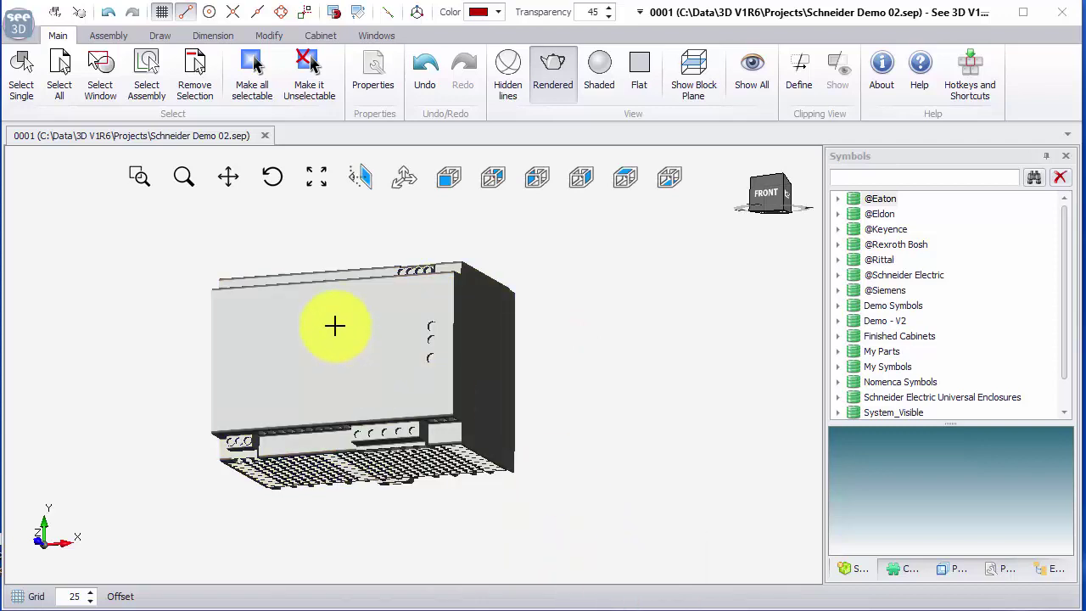
# - Try again to create a component from the exploded power supply
pyautogui.rightClick(350, 284)
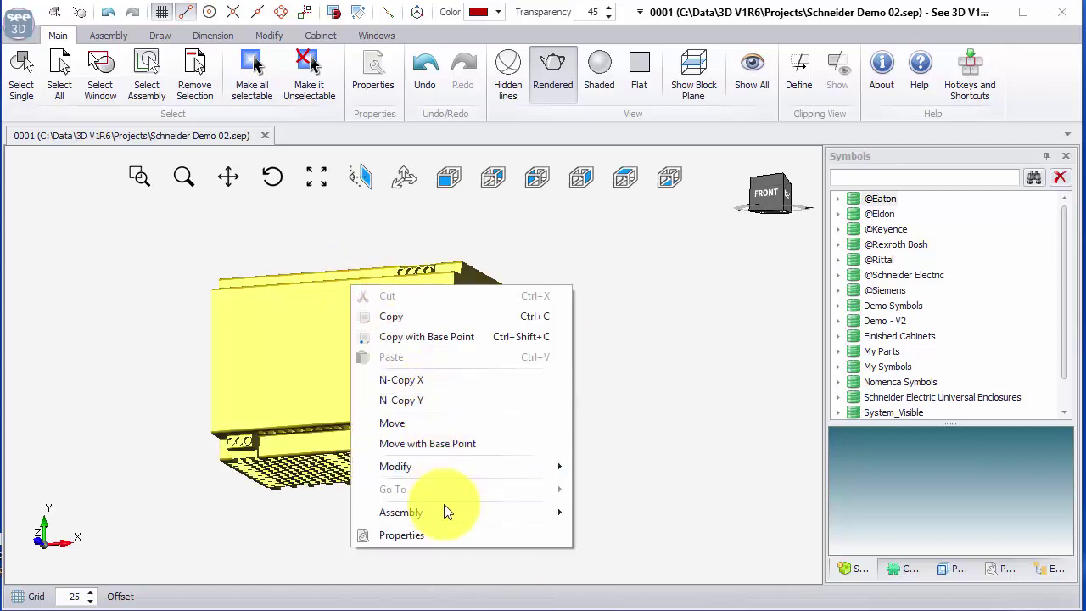
pyautogui.moveTo(444, 512)
pyautogui.click(606, 534)
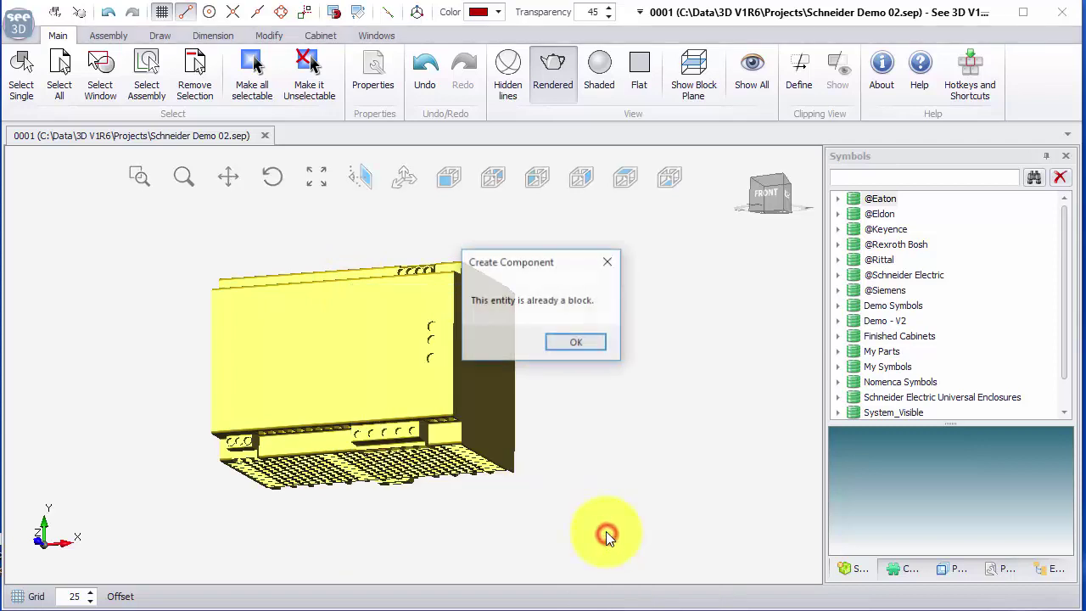
pyautogui.click(575, 343)
# - Explode the power supply once more to break up its remaining nested block
pyautogui.click(368, 273)
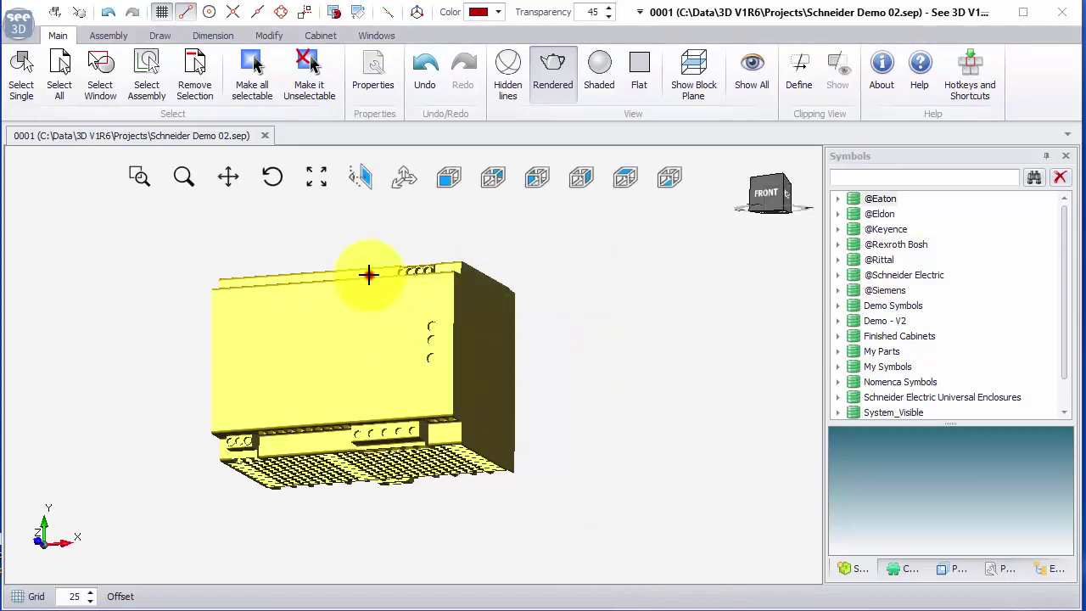
pyautogui.rightClick(368, 273)
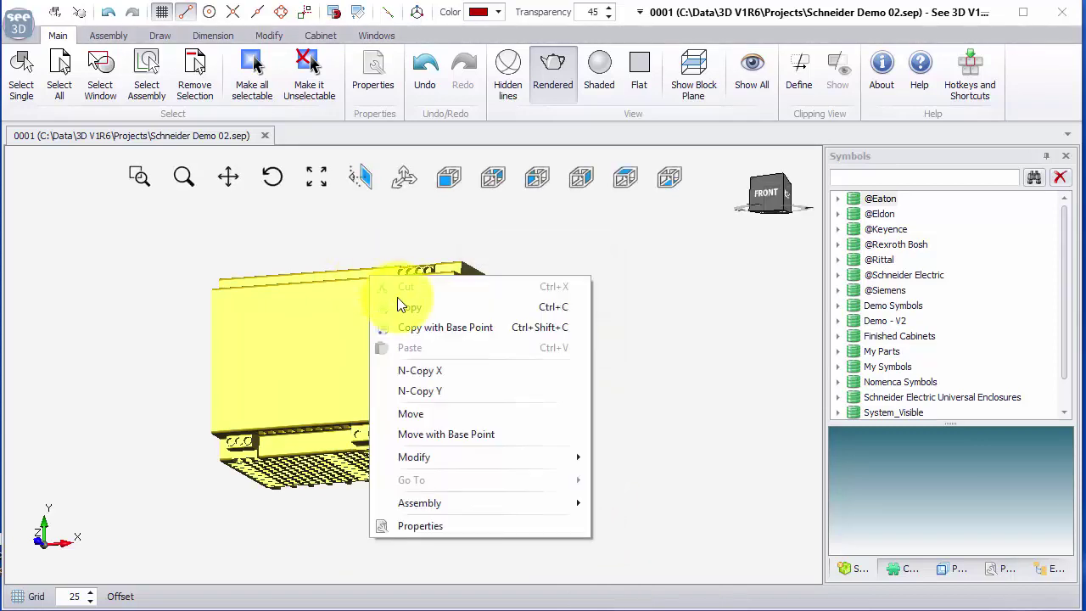
pyautogui.click(478, 498)
pyautogui.click(649, 569)
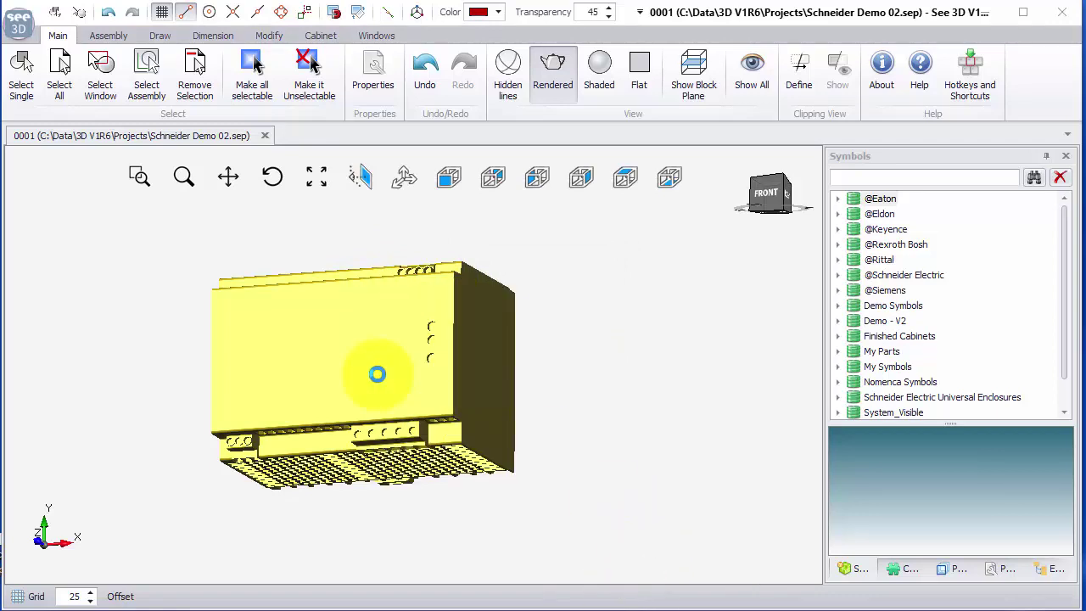
# - Create a component of type Component from the power supply, with its reference point at the lower rear corner of the right side
pyautogui.moveTo(379, 367); pyautogui.dragTo(330, 296, button='middle')
pyautogui.click(332, 286)
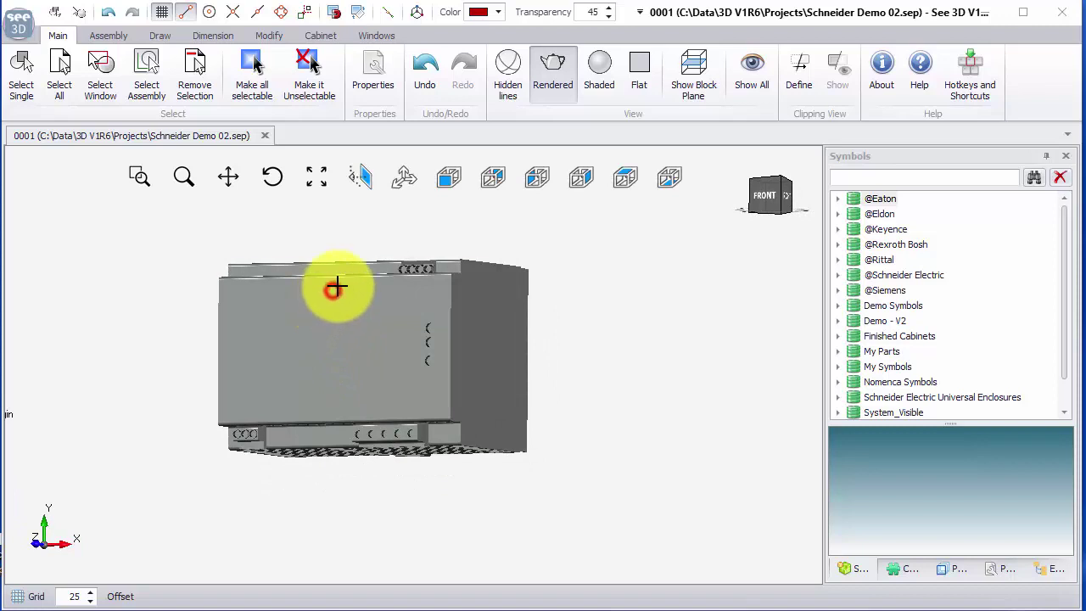
pyautogui.rightClick(337, 283)
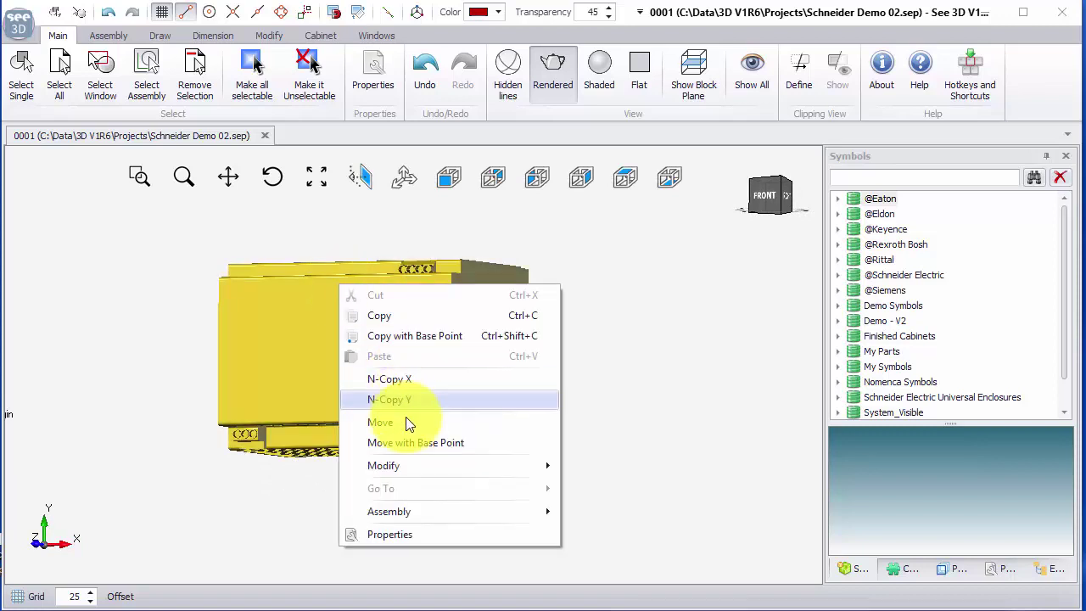
pyautogui.click(416, 511)
pyautogui.click(646, 535)
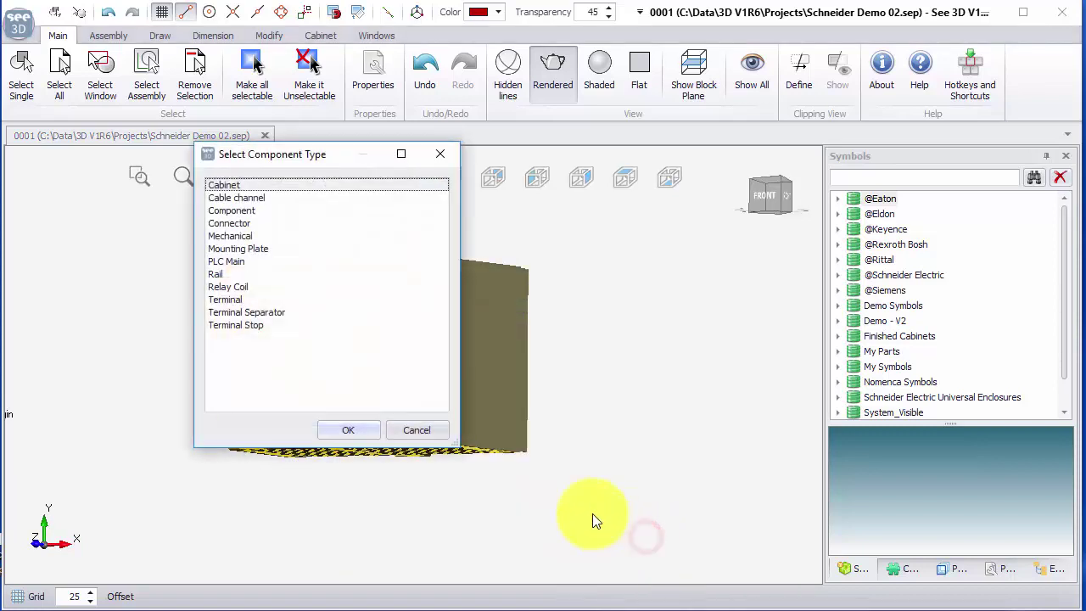
pyautogui.moveTo(271, 158); pyautogui.dragTo(588, 95)
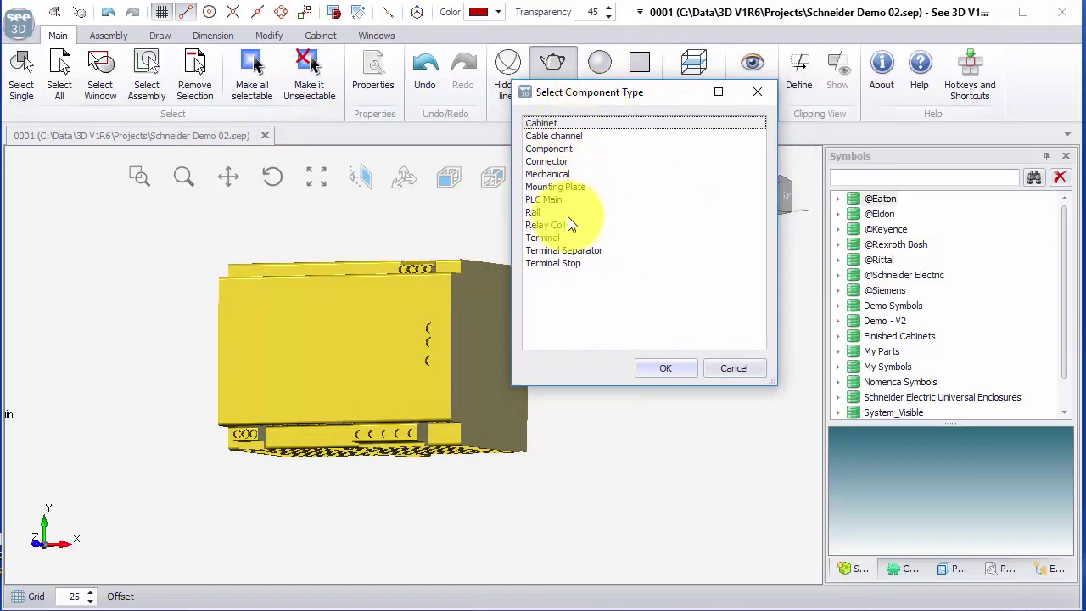
pyautogui.click(548, 149)
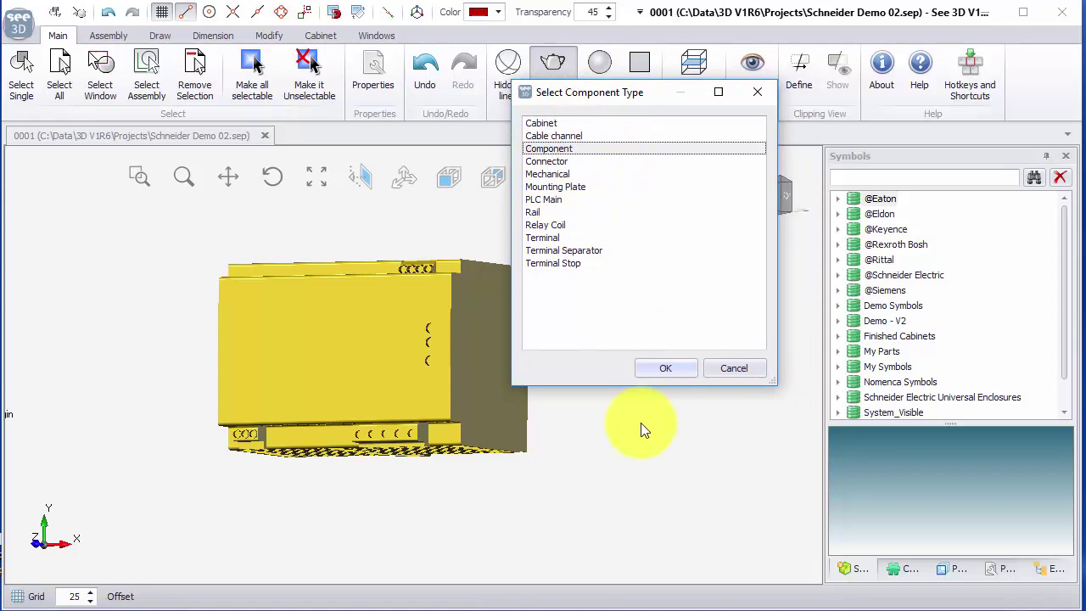
pyautogui.click(664, 369)
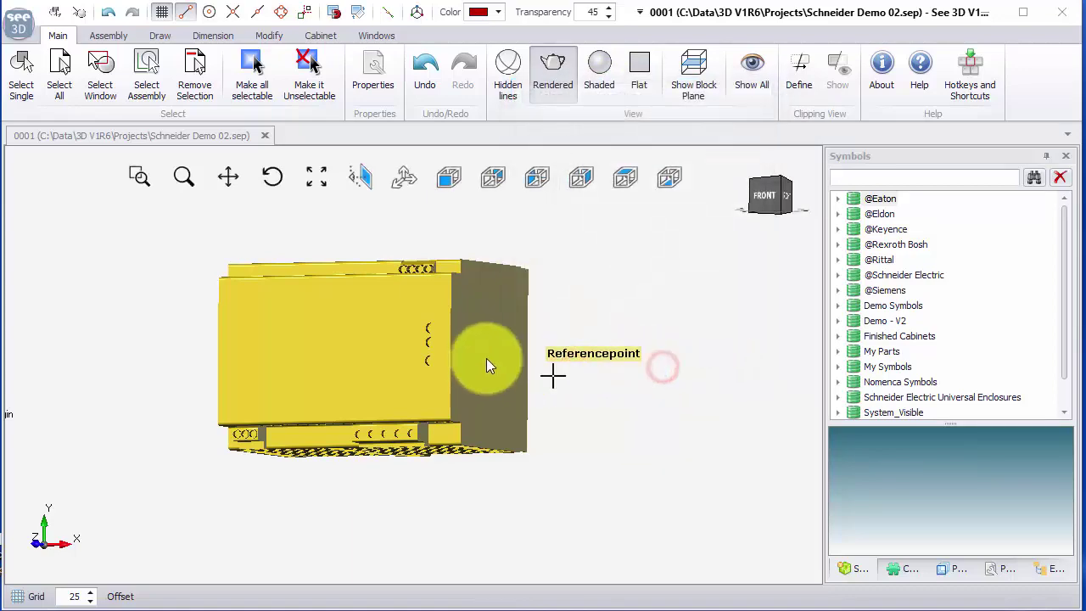
pyautogui.moveTo(473, 440); pyautogui.dragTo(386, 432, button='middle')
pyautogui.click(596, 455)
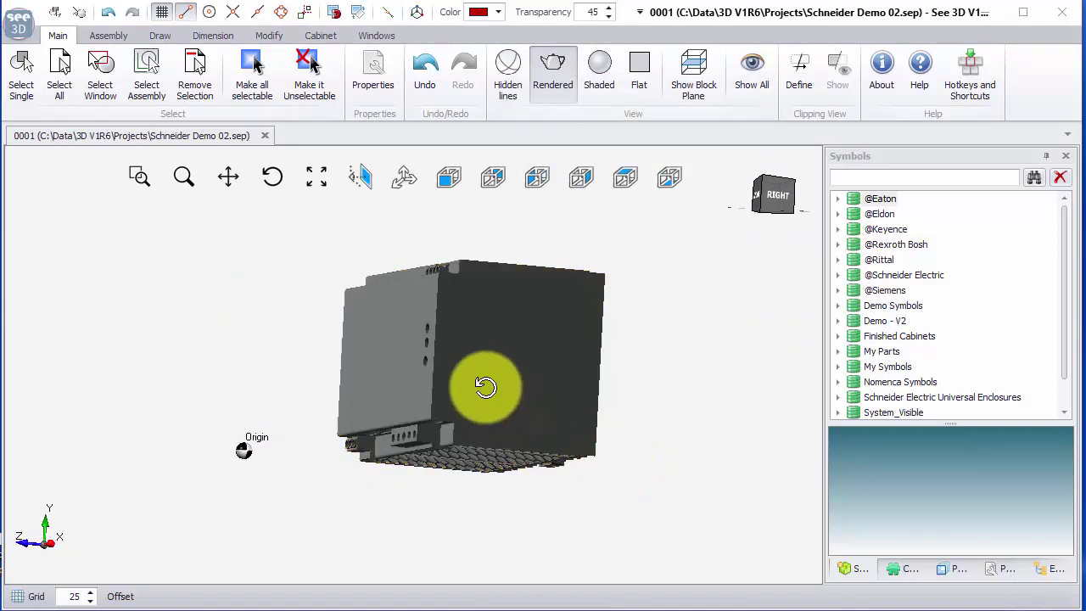
# - Set the power supply component's number prefix to PSU and its product designation to PSU1
pyautogui.moveTo(484, 388)
pyautogui.mouseDown(button='middle')
pyautogui.moveTo(623, 399)
pyautogui.moveTo(504, 391)
pyautogui.mouseUp(button='middle')
pyautogui.moveTo(400, 363); pyautogui.dragTo(368, 364, button='middle')
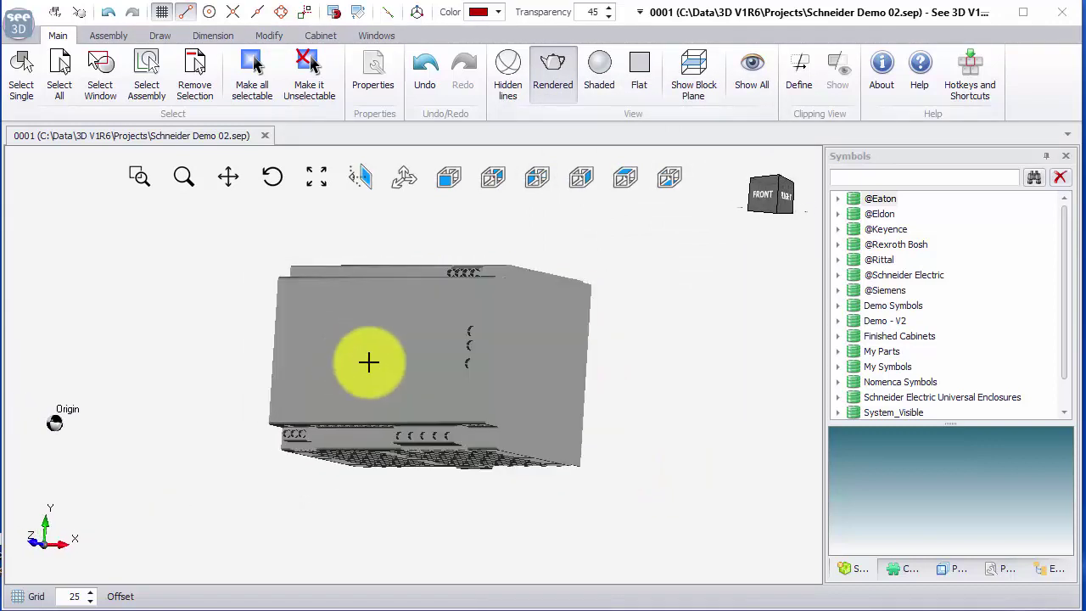
pyautogui.click(467, 363)
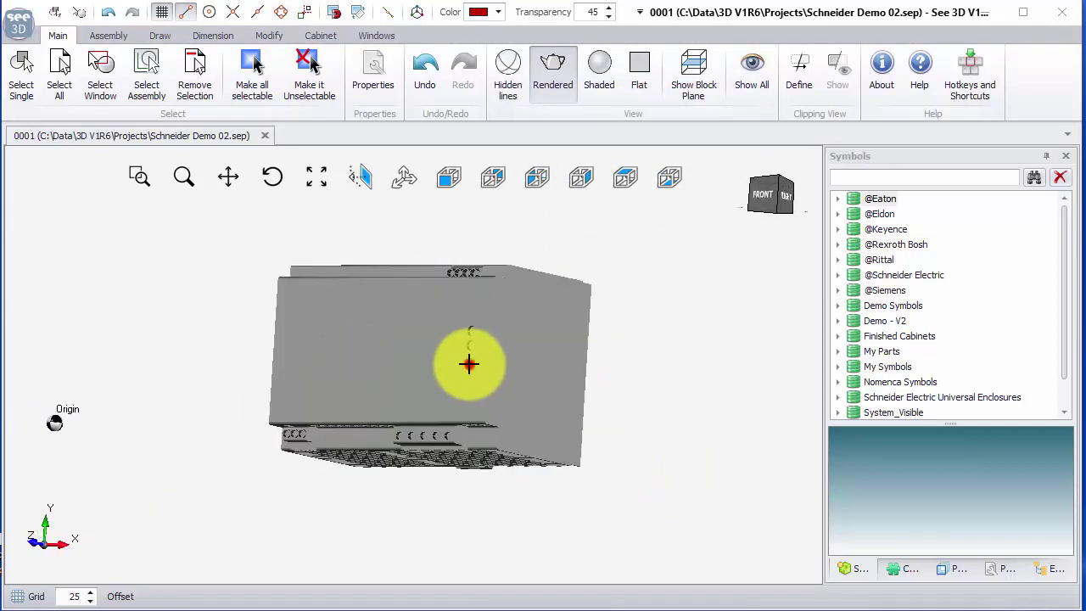
pyautogui.click(1001, 570)
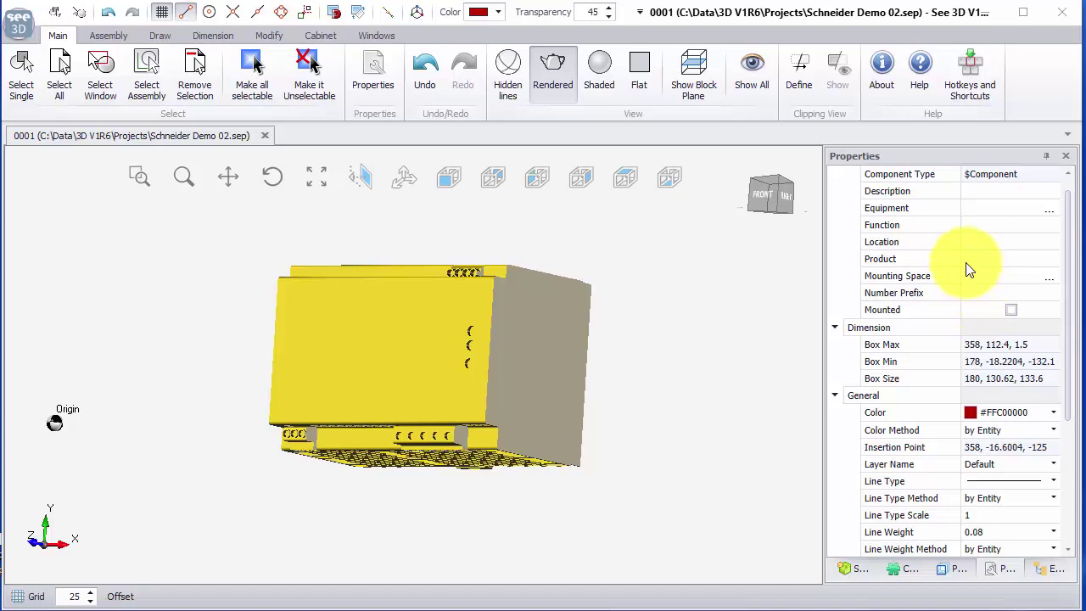
pyautogui.click(966, 292)
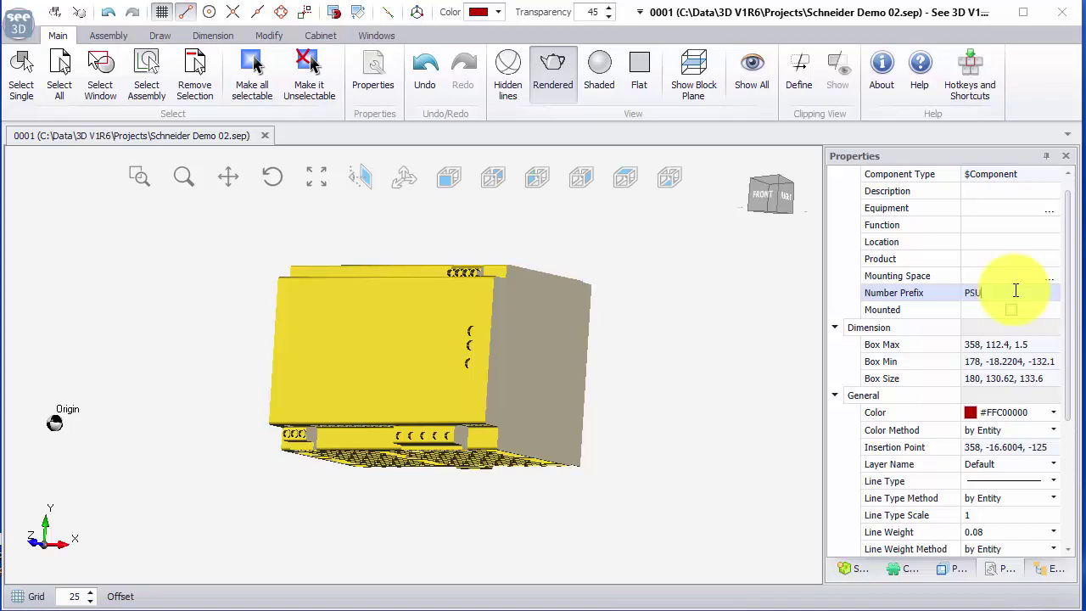
pyautogui.click(979, 260)
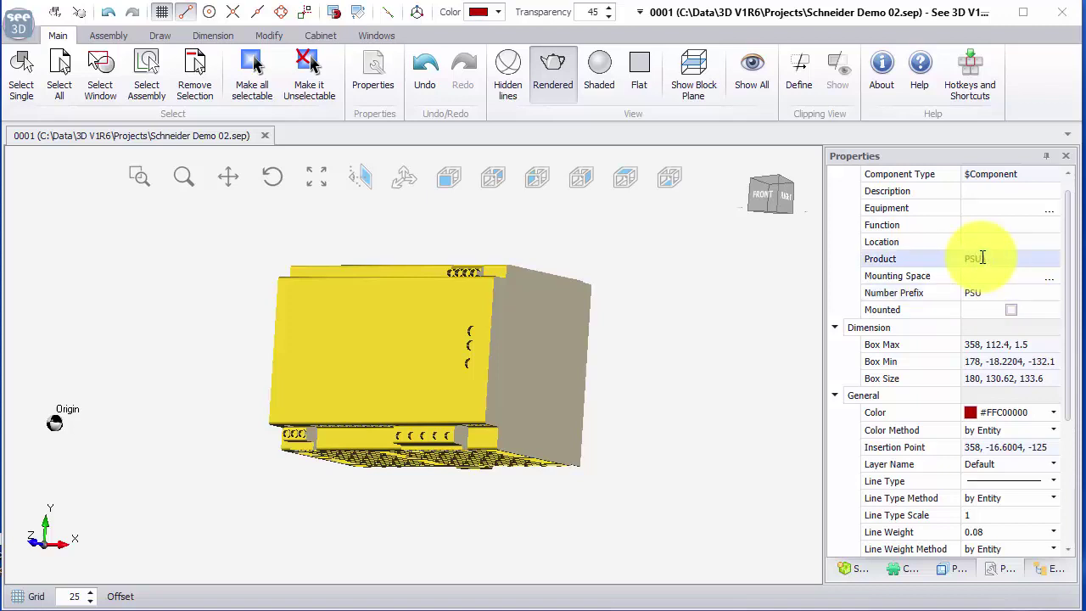
pyautogui.click(980, 246)
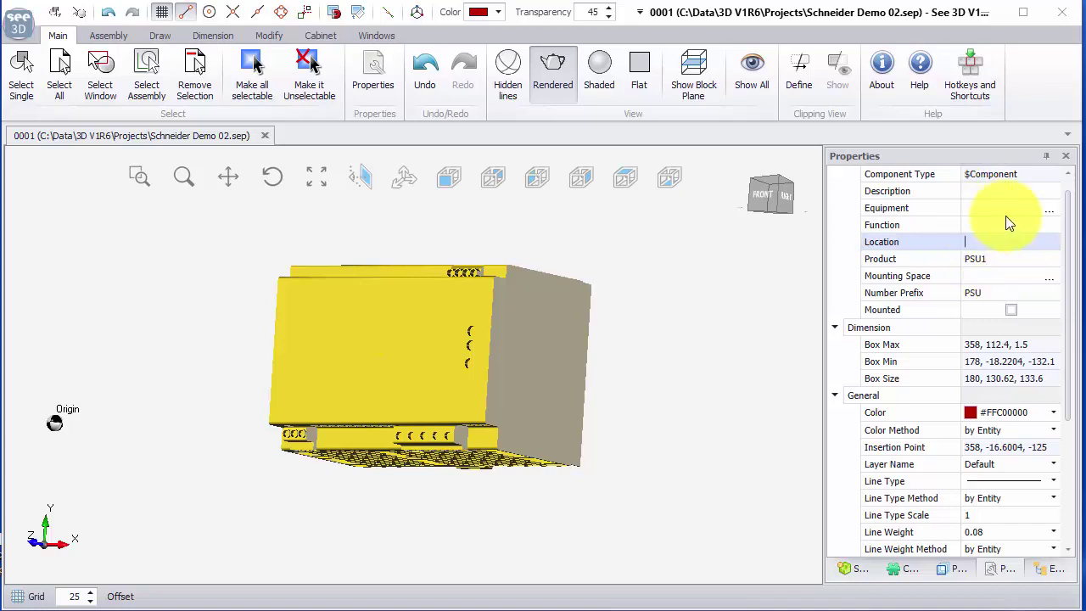
pyautogui.scroll(-1, 641, 384)
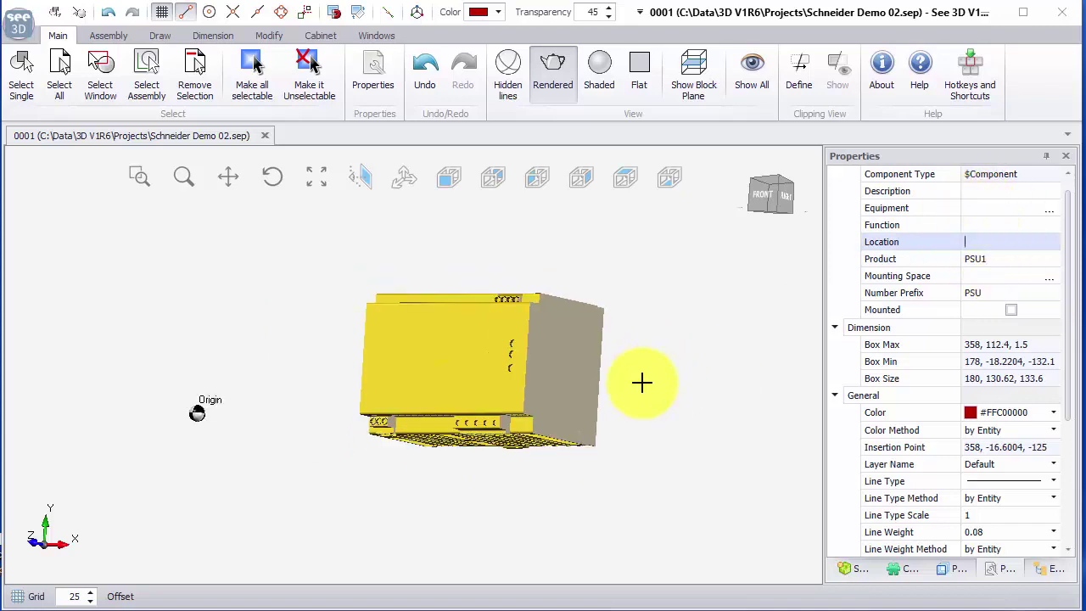
pyautogui.click(652, 379)
# - Examine the position and orientation of the power supply's $Mounting#1 block plane relative to its rear and underside
pyautogui.moveTo(567, 399)
pyautogui.mouseDown(button='middle')
pyautogui.moveTo(589, 395)
pyautogui.moveTo(583, 408)
pyautogui.moveTo(565, 399)
pyautogui.mouseUp(button='middle')
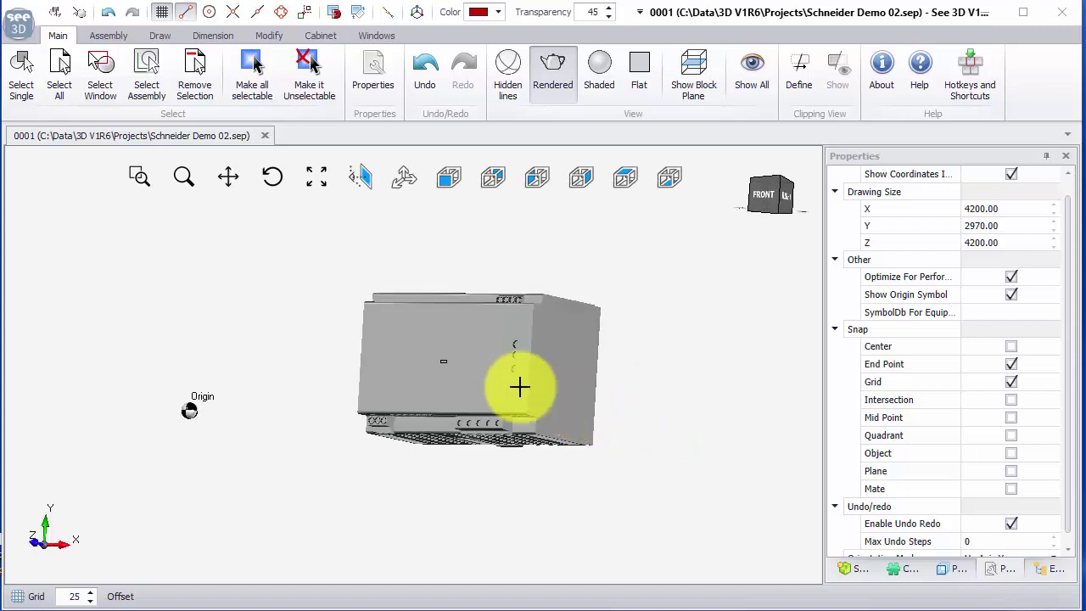
pyautogui.scroll(-1, 499, 376)
pyautogui.scroll(4, 475, 368)
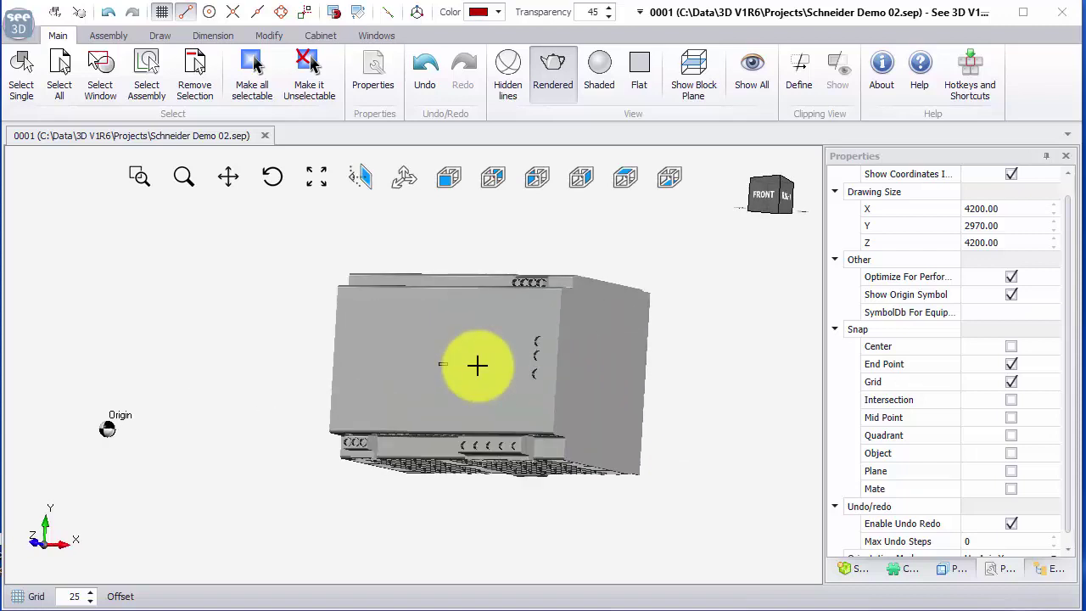
pyautogui.moveTo(354, 388)
pyautogui.mouseDown(button='middle')
pyautogui.moveTo(381, 378)
pyautogui.moveTo(403, 387)
pyautogui.moveTo(373, 393)
pyautogui.mouseUp(button='middle')
pyautogui.click(377, 372)
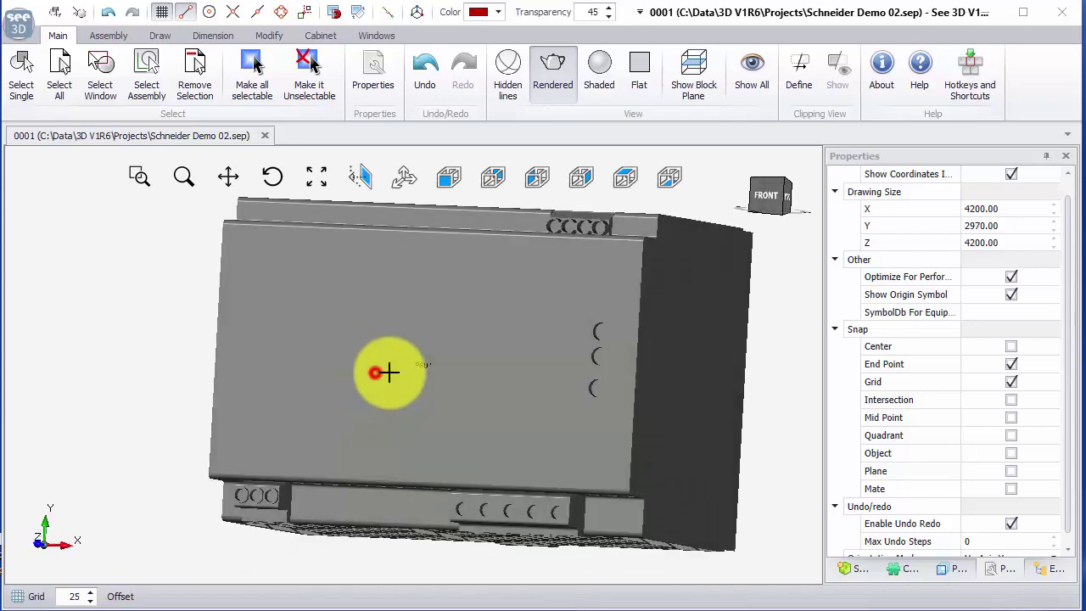
pyautogui.rightClick(393, 239)
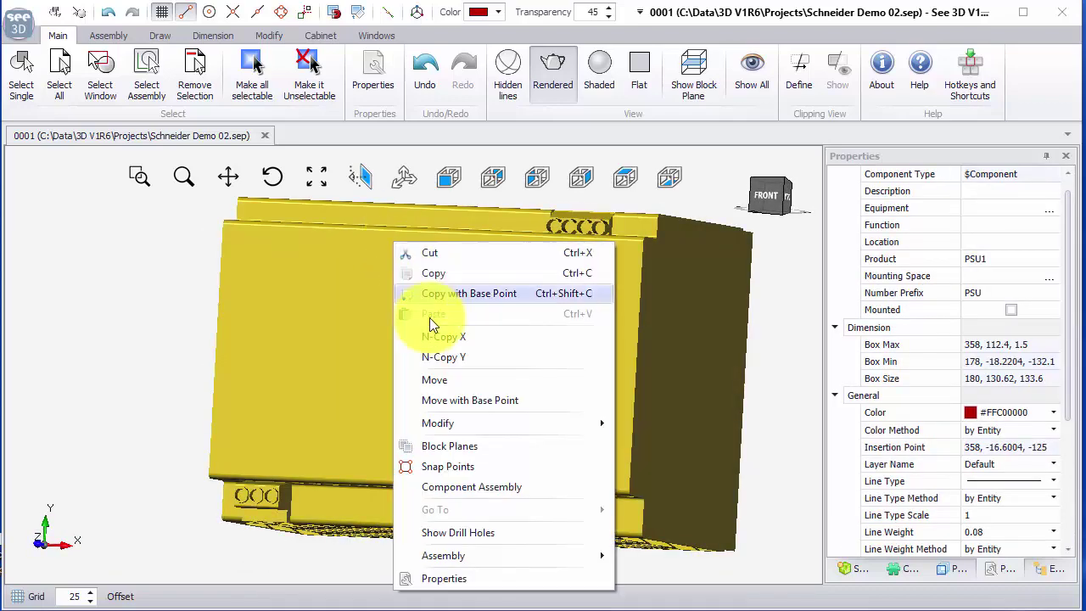
pyautogui.click(450, 445)
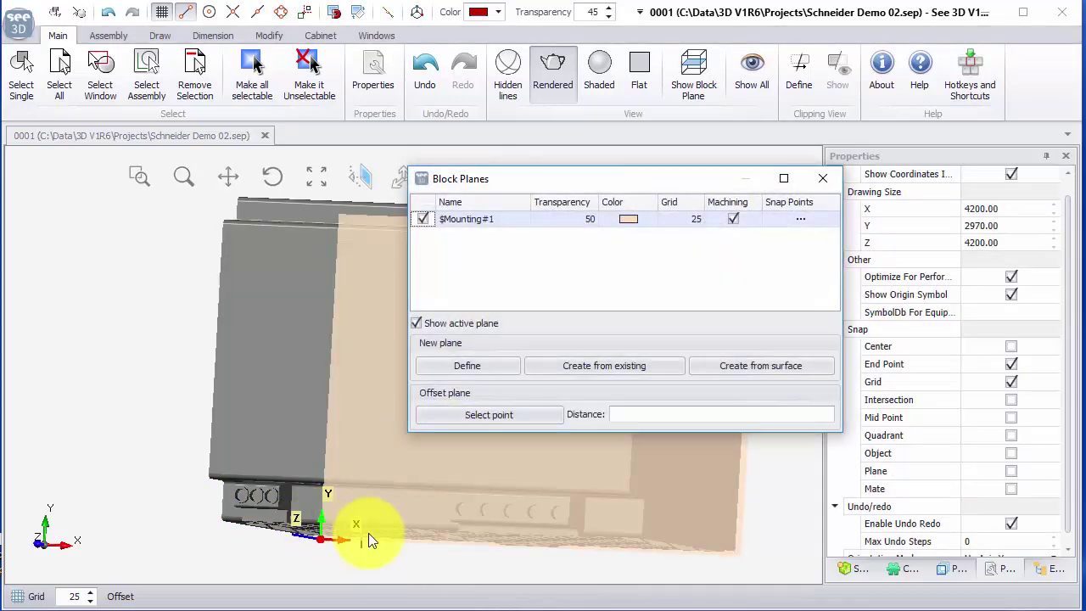
pyautogui.moveTo(363, 528); pyautogui.dragTo(365, 394, button='middle')
pyautogui.click(417, 323)
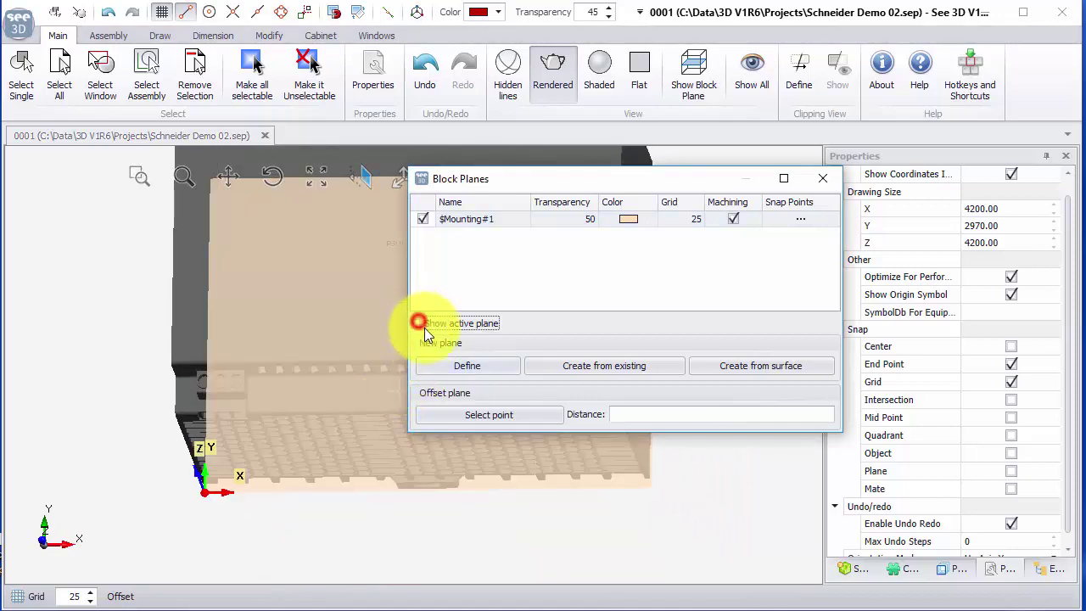
pyautogui.moveTo(261, 461); pyautogui.dragTo(296, 444, button='middle')
pyautogui.moveTo(278, 486); pyautogui.dragTo(259, 394, button='middle')
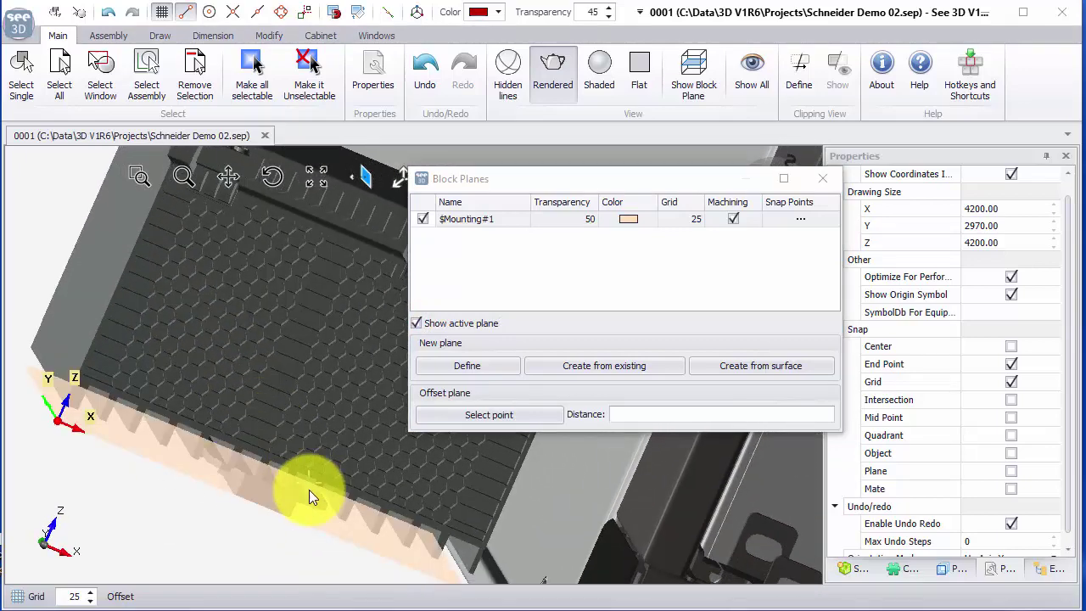
pyautogui.moveTo(293, 417); pyautogui.dragTo(249, 444, button='middle')
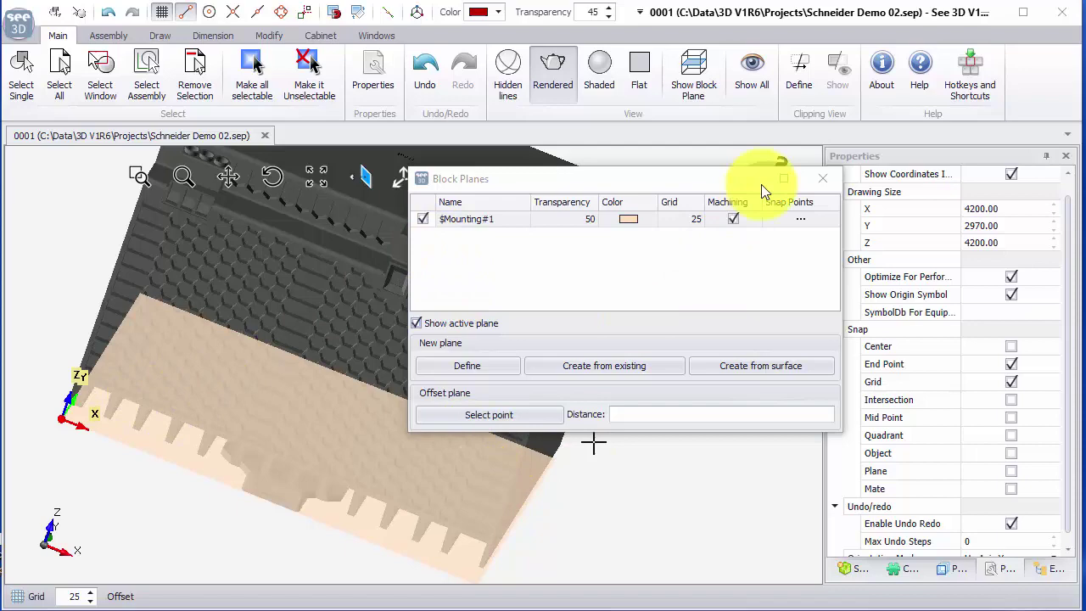
pyautogui.click(821, 179)
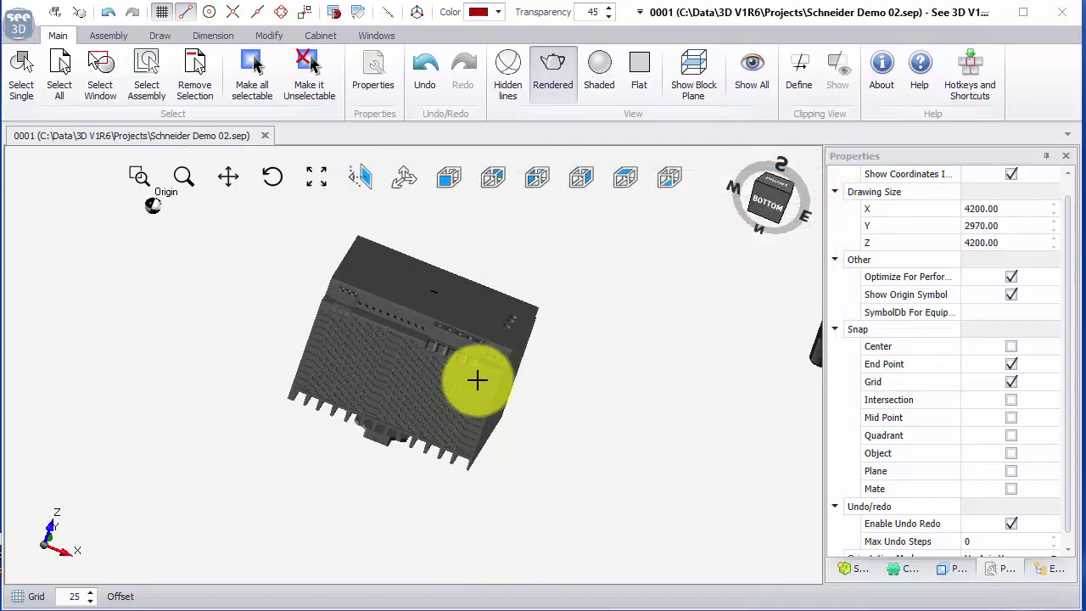
# - Place a 500 mm long DIN 35x7.5 rail beside the power supply
pyautogui.keyDown('ctrl'); pyautogui.moveTo(478, 379); pyautogui.dragTo(413, 397, button='middle'); pyautogui.keyUp('ctrl')
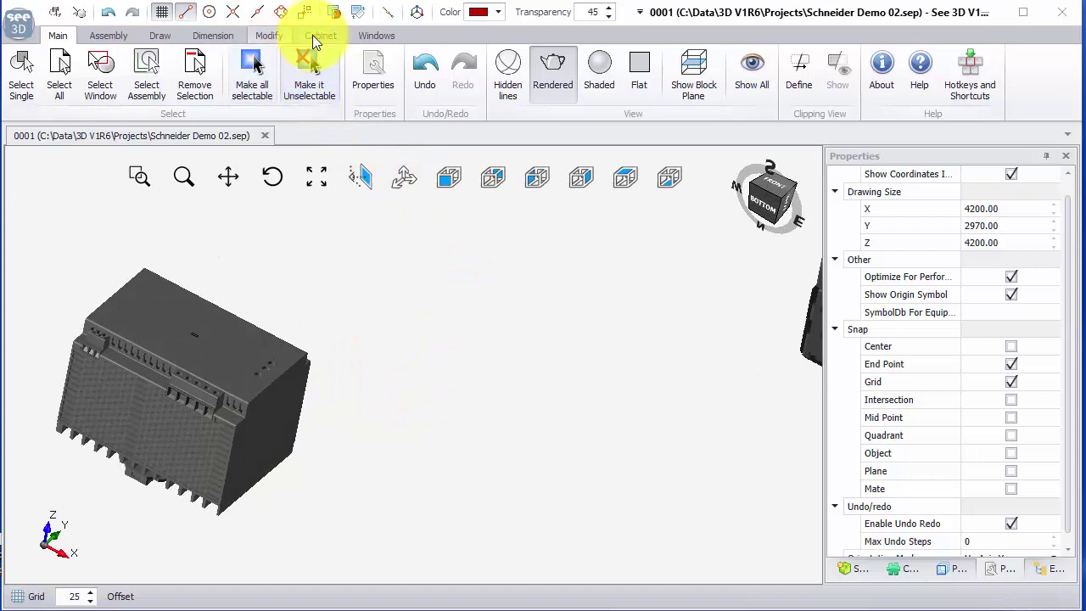
pyautogui.click(315, 36)
pyautogui.click(296, 76)
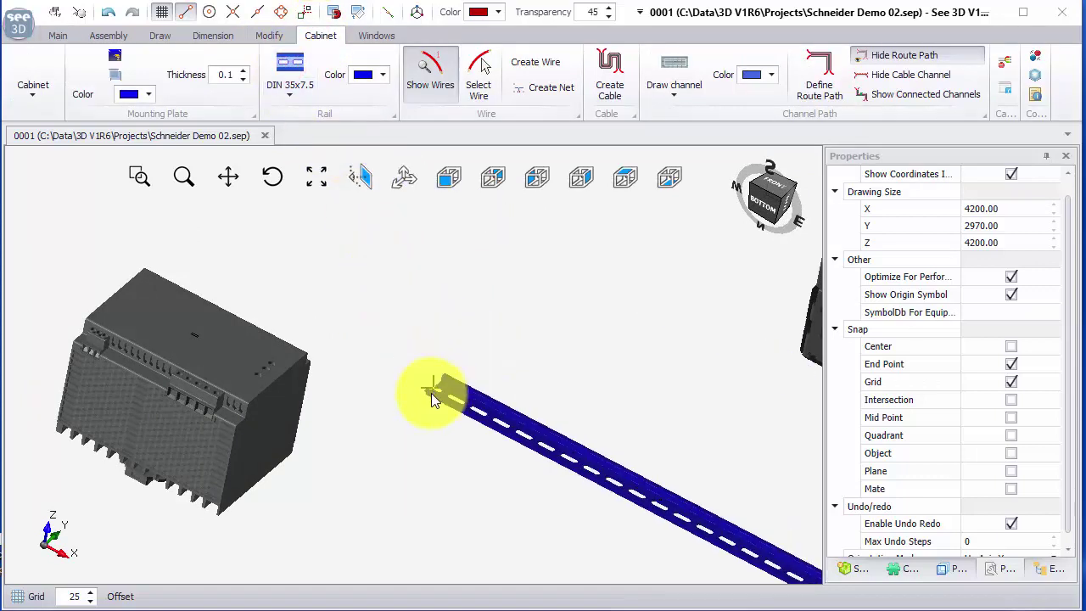
pyautogui.click(432, 391)
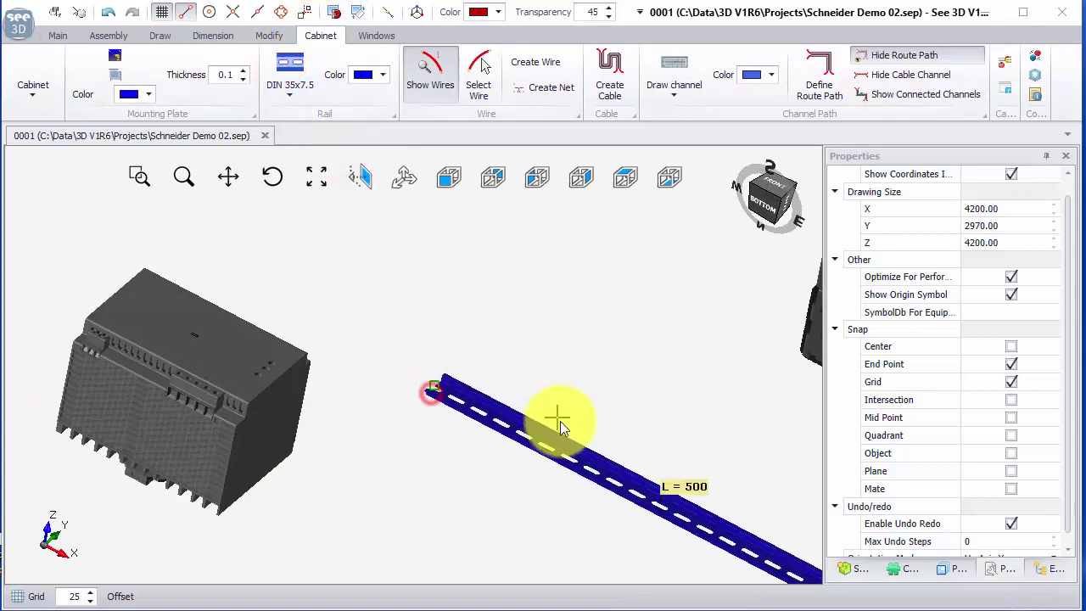
pyautogui.click(577, 373)
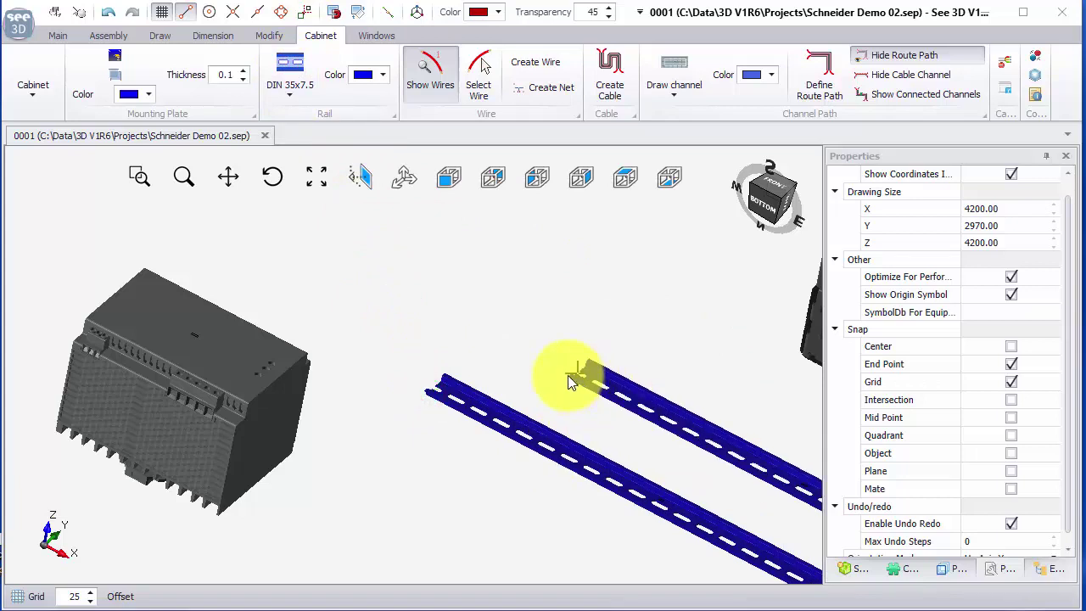
# - Show the DIN rail's $Rail block plane and examine its position and axes in comparison with the power supply
pyautogui.rightClick(492, 417)
pyautogui.click(501, 585)
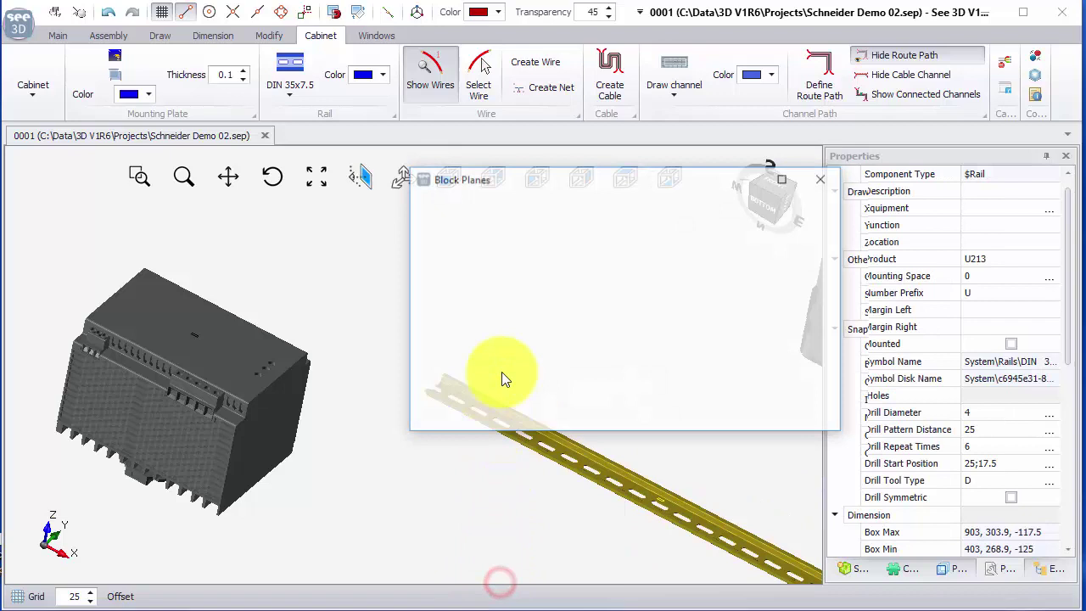
pyautogui.moveTo(479, 186); pyautogui.dragTo(553, 117)
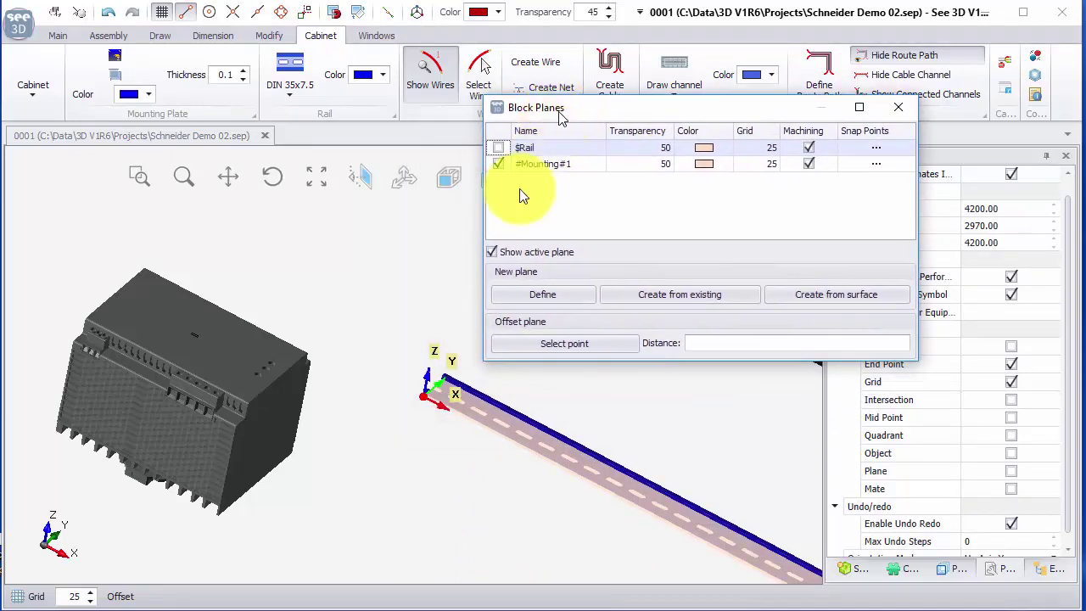
pyautogui.click(498, 149)
pyautogui.scroll(5, 439, 394)
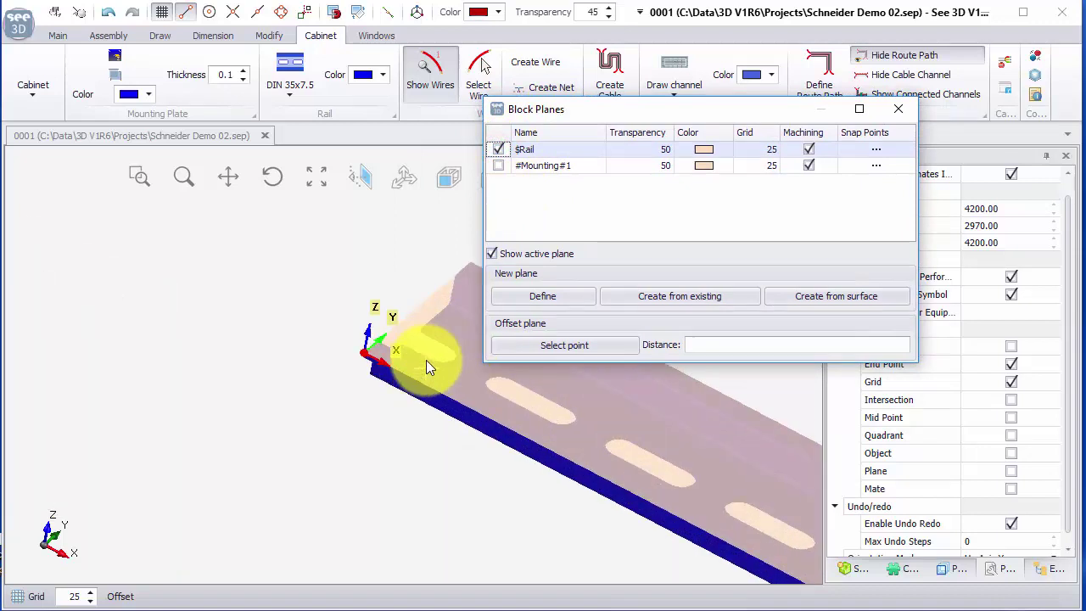
pyautogui.scroll(2, 376, 359)
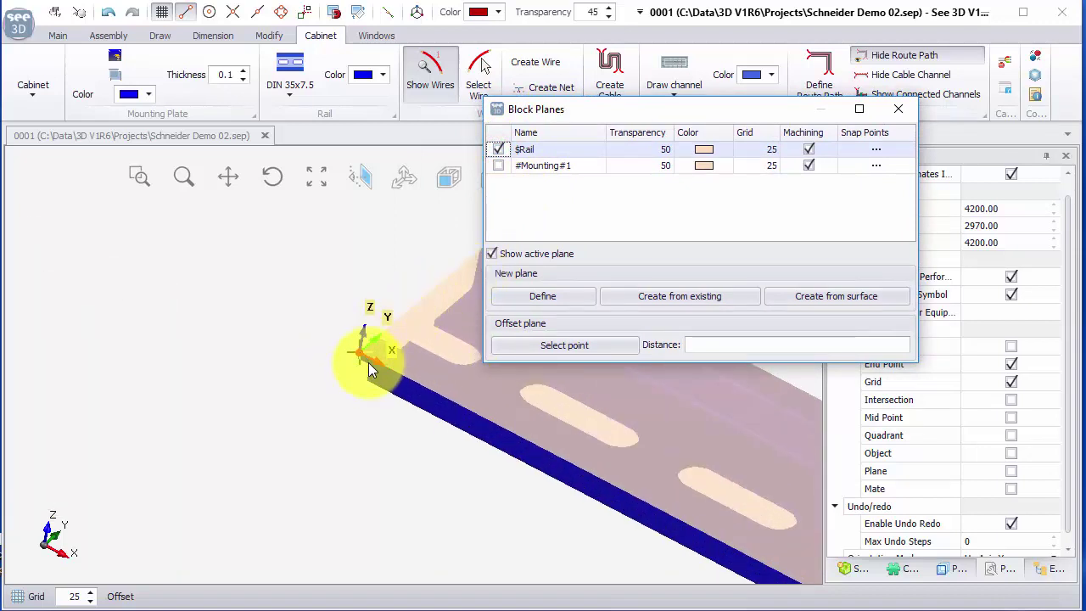
pyautogui.scroll(-5, 346, 376)
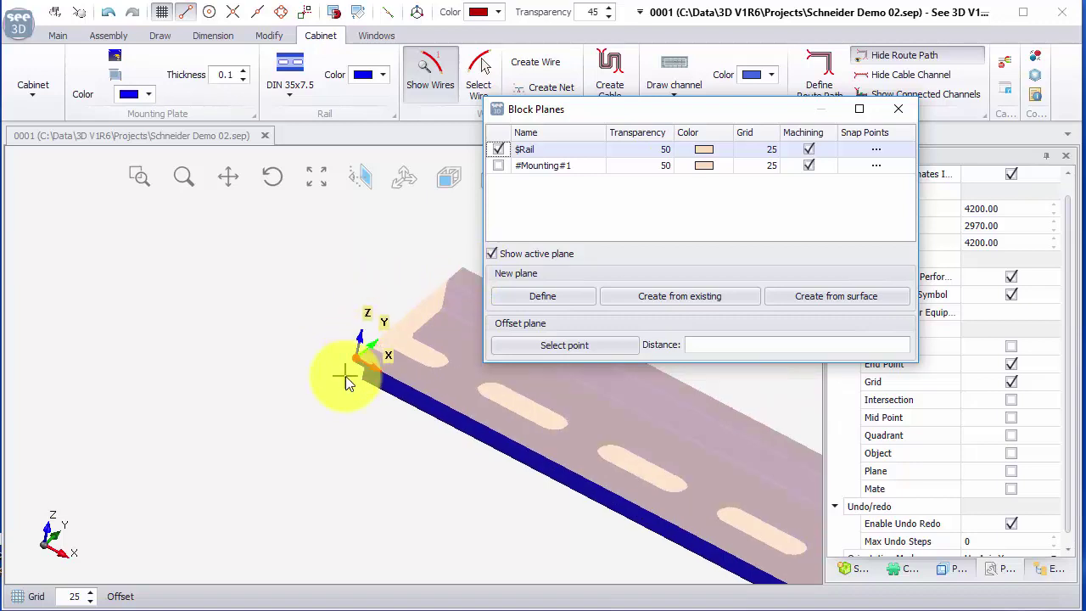
pyautogui.moveTo(142, 465); pyautogui.dragTo(360, 401, button='middle')
pyautogui.click(240, 394)
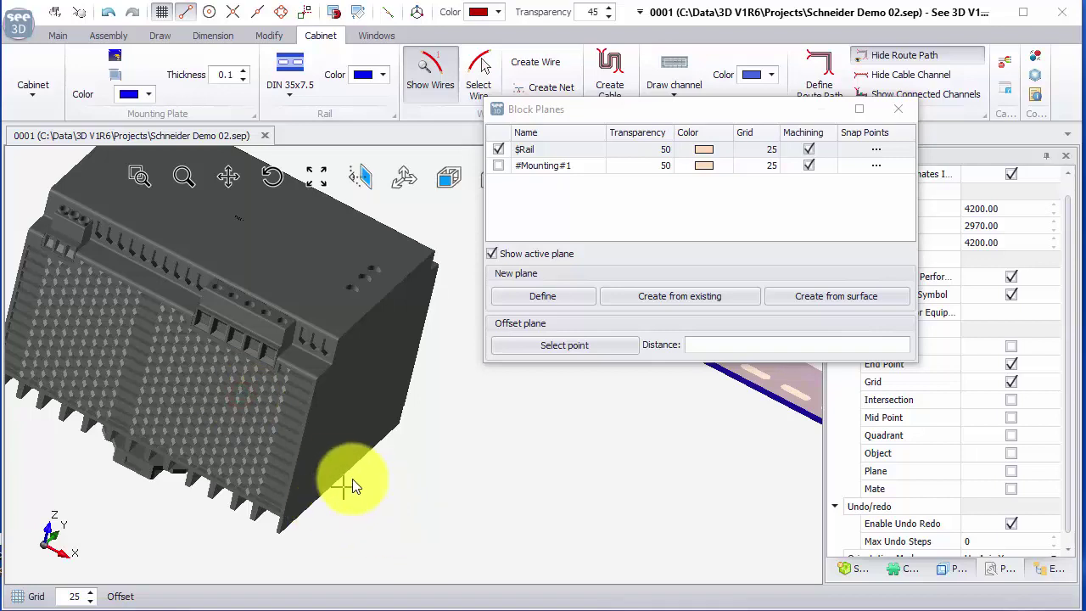
pyautogui.click(564, 345)
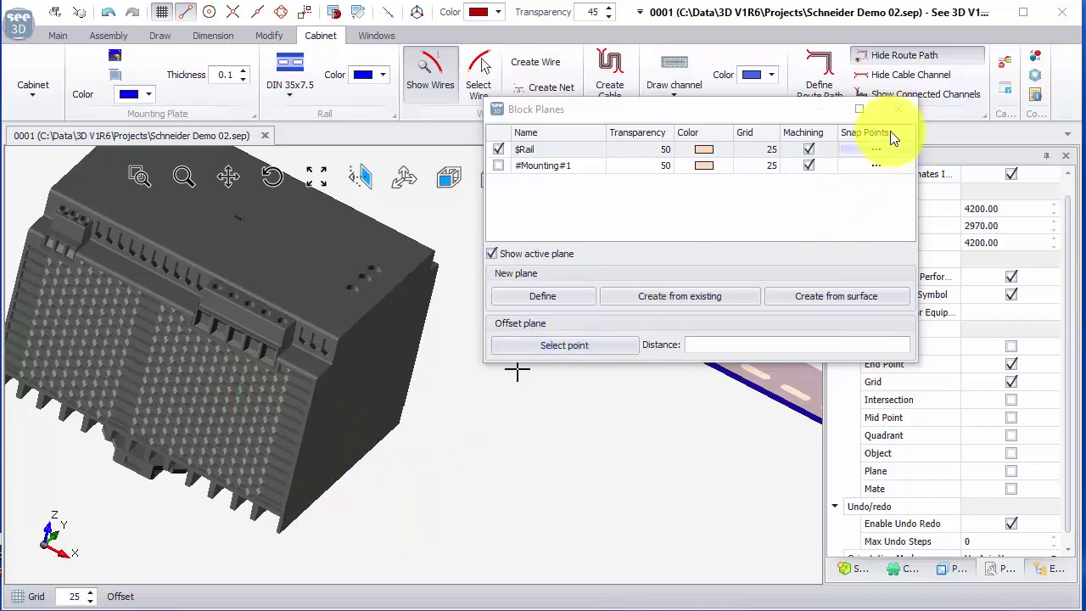
pyautogui.click(898, 109)
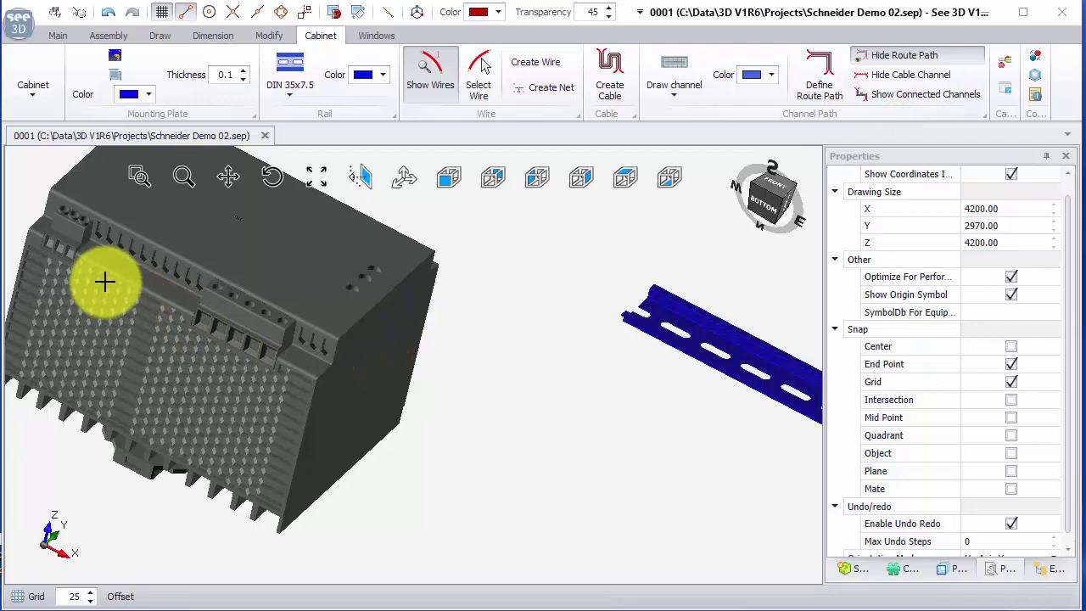
# - Open the block plane settings of the power supply with its rear side facing the viewer
pyautogui.moveTo(105, 280); pyautogui.dragTo(470, 312, button='middle')
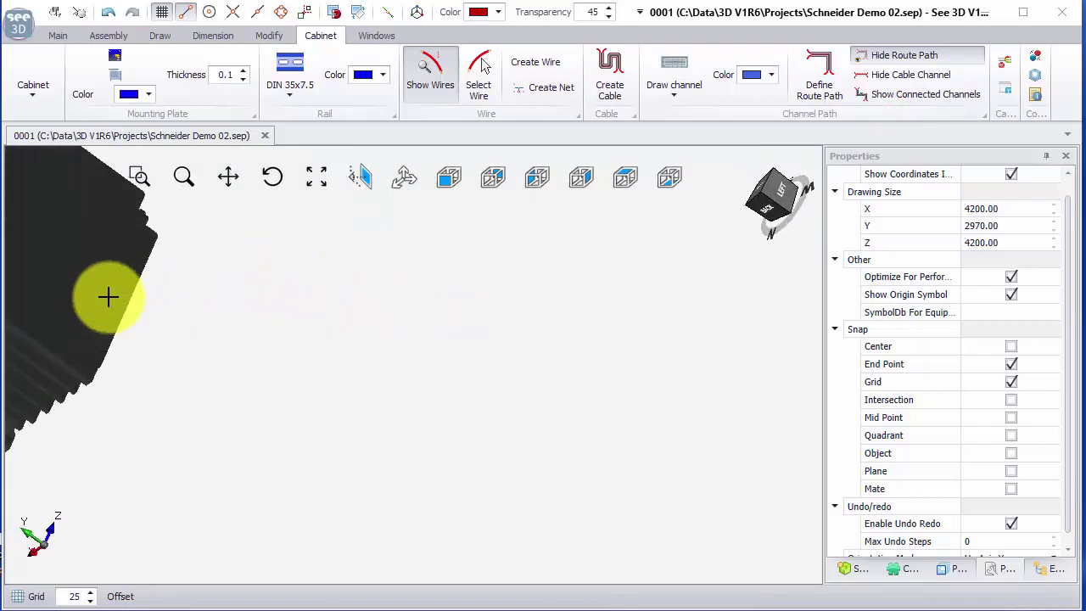
pyautogui.moveTo(107, 296); pyautogui.dragTo(520, 356, button='middle')
pyautogui.moveTo(249, 460); pyautogui.dragTo(300, 376, button='middle')
pyautogui.click(309, 379)
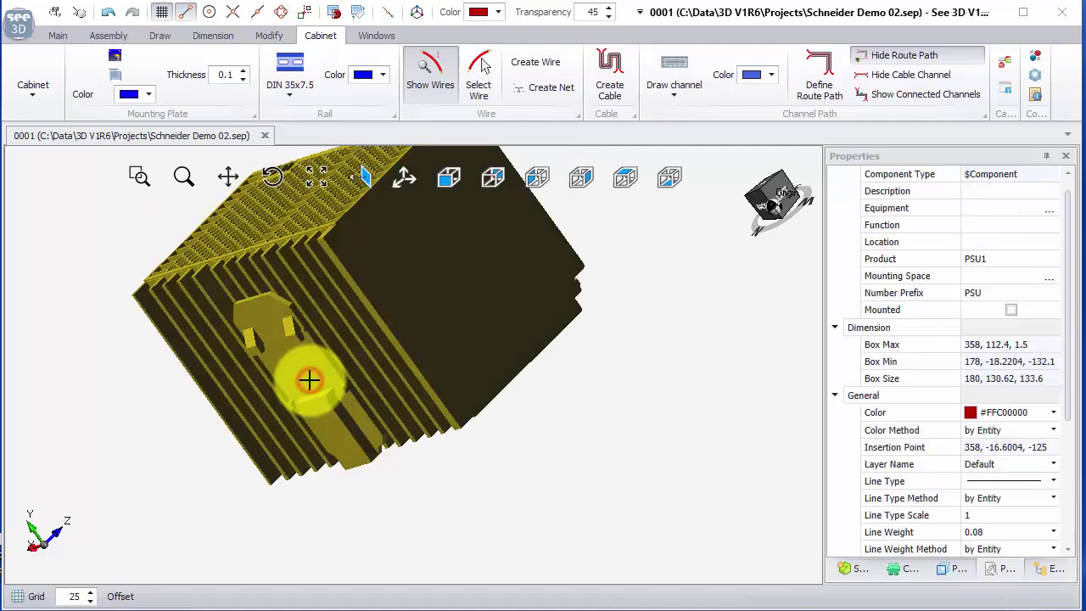
pyautogui.rightClick(311, 380)
pyautogui.click(377, 586)
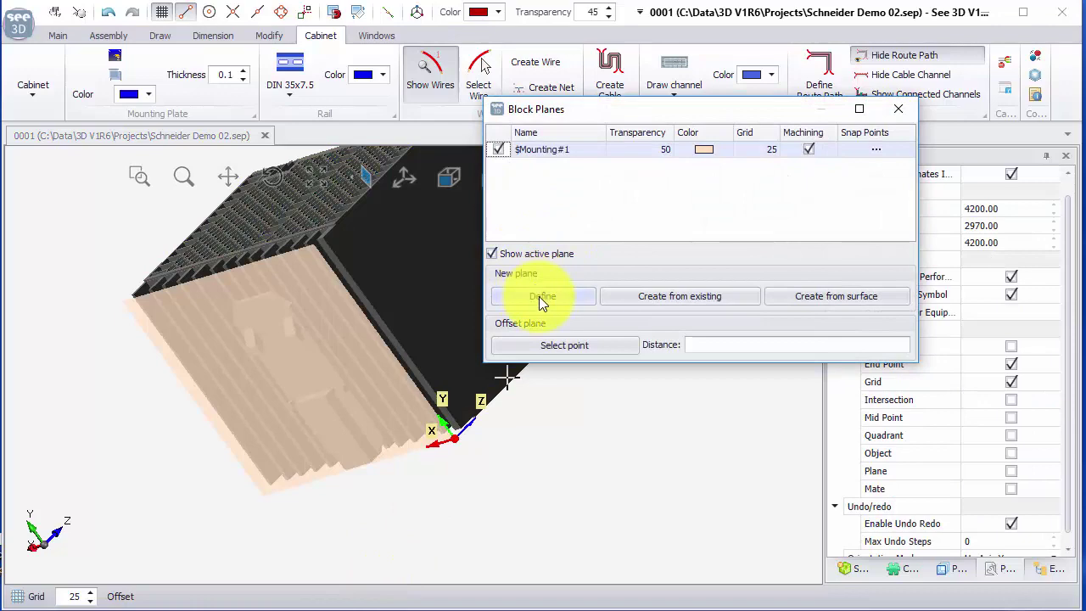
# - Define a new block plane on the power supply through three end points of the DIN rail clip at its rear
pyautogui.click(541, 299)
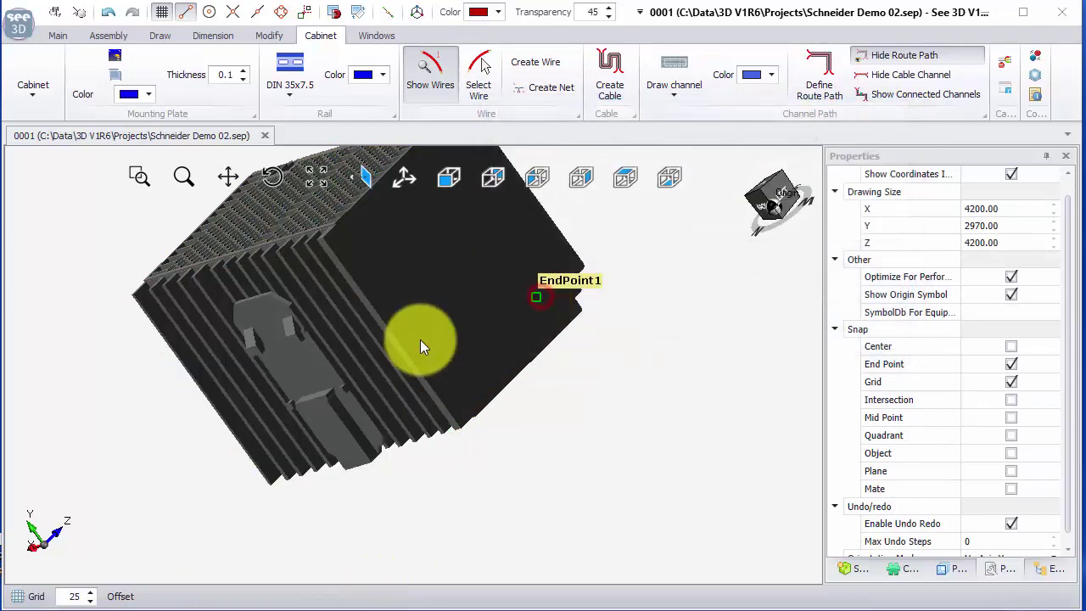
pyautogui.scroll(5, 343, 386)
pyautogui.scroll(2, 344, 390)
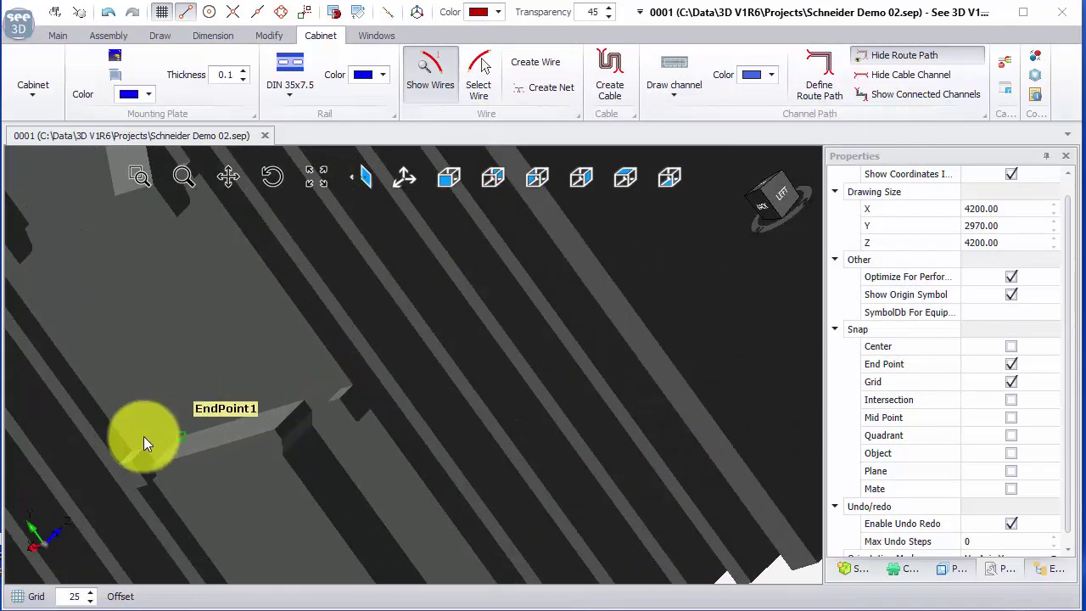
pyautogui.click(297, 420)
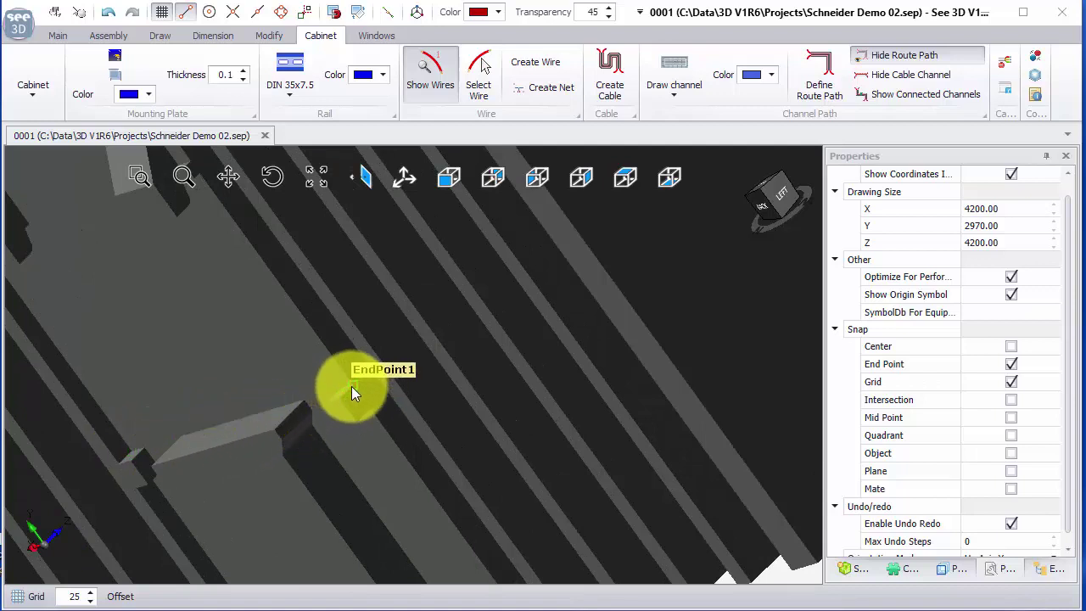
pyautogui.click(352, 386)
pyautogui.click(124, 453)
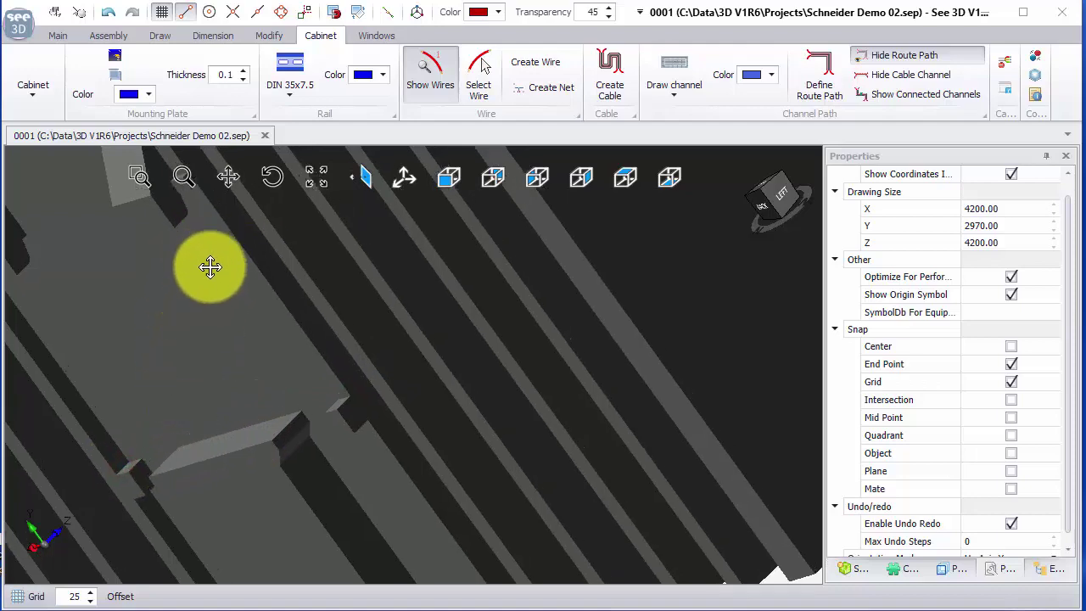
pyautogui.moveTo(210, 267); pyautogui.dragTo(165, 307, button='middle')
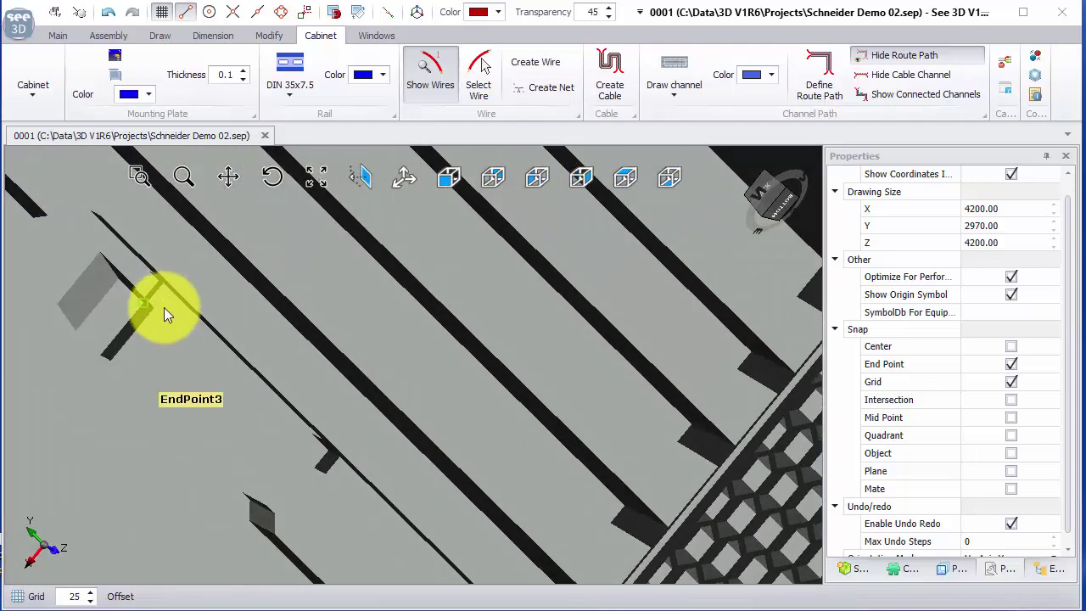
pyautogui.click(169, 294)
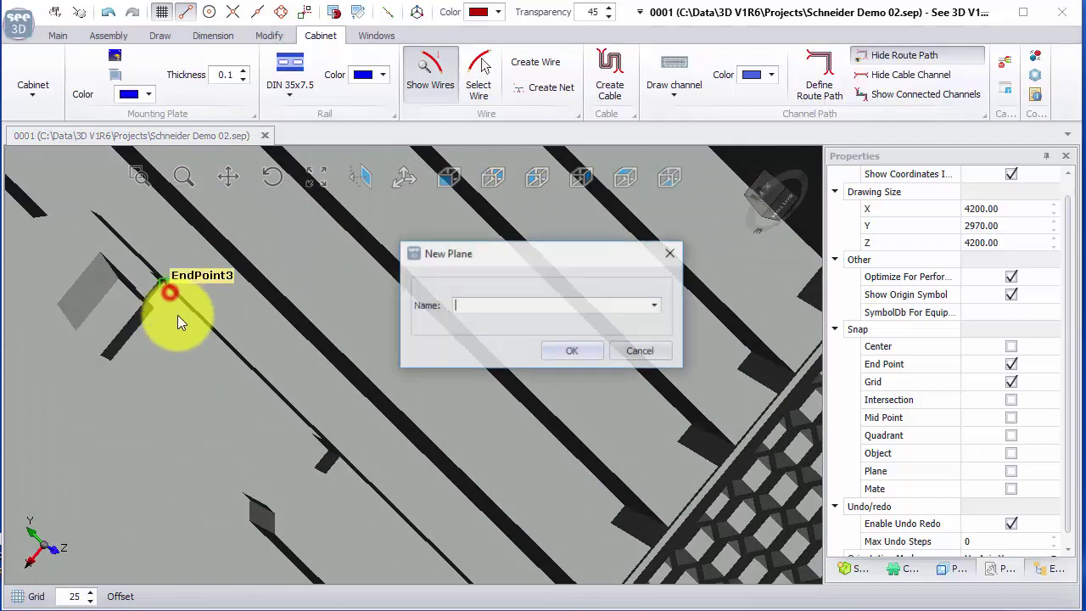
# - Name the new block plane $Rail, check its position on the rear clip, and close the block plane settings
pyautogui.click(655, 306)
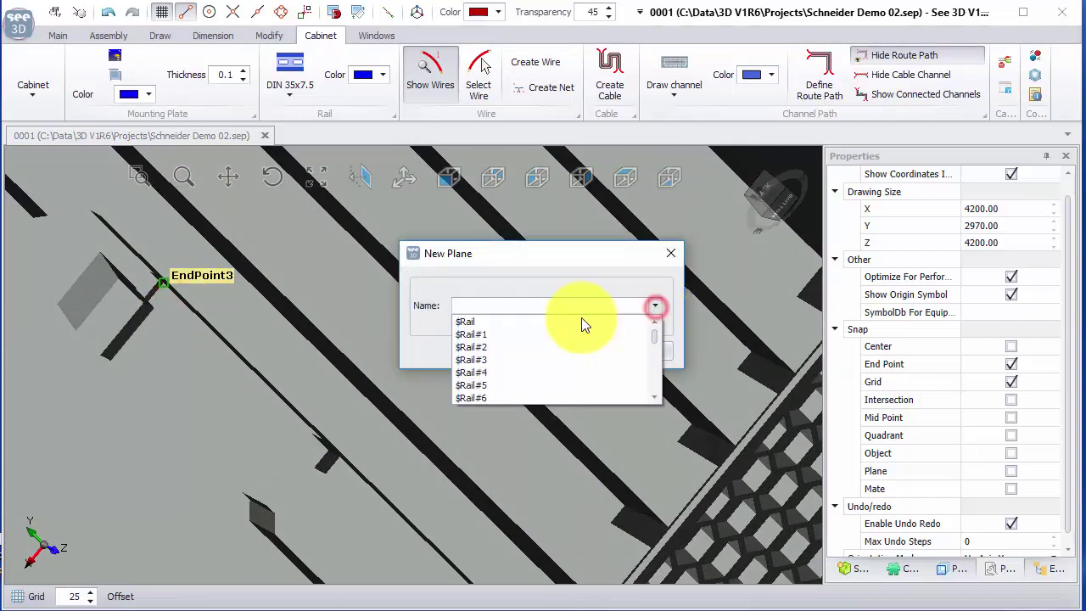
pyautogui.click(472, 323)
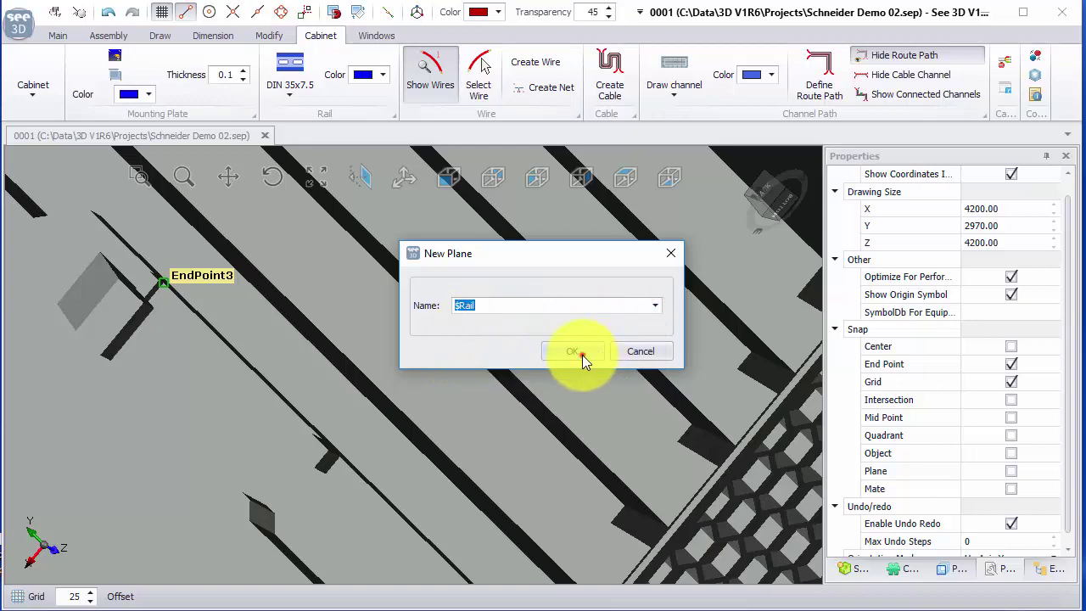
pyautogui.click(582, 354)
pyautogui.scroll(-5, 338, 471)
pyautogui.moveTo(334, 475); pyautogui.dragTo(346, 419, button='middle')
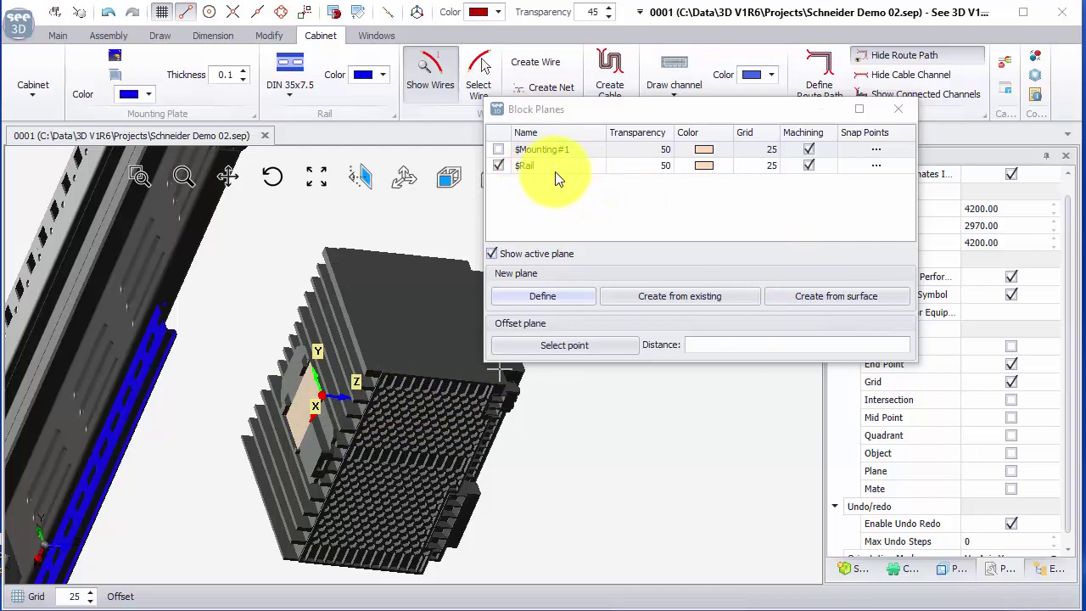
pyautogui.click(899, 109)
# - In the front view, move the power supply onto the separate DIN rail so that it mounts at the rail's end
pyautogui.scroll(-5, 560, 386)
pyautogui.moveTo(563, 424); pyautogui.dragTo(313, 427, button='middle')
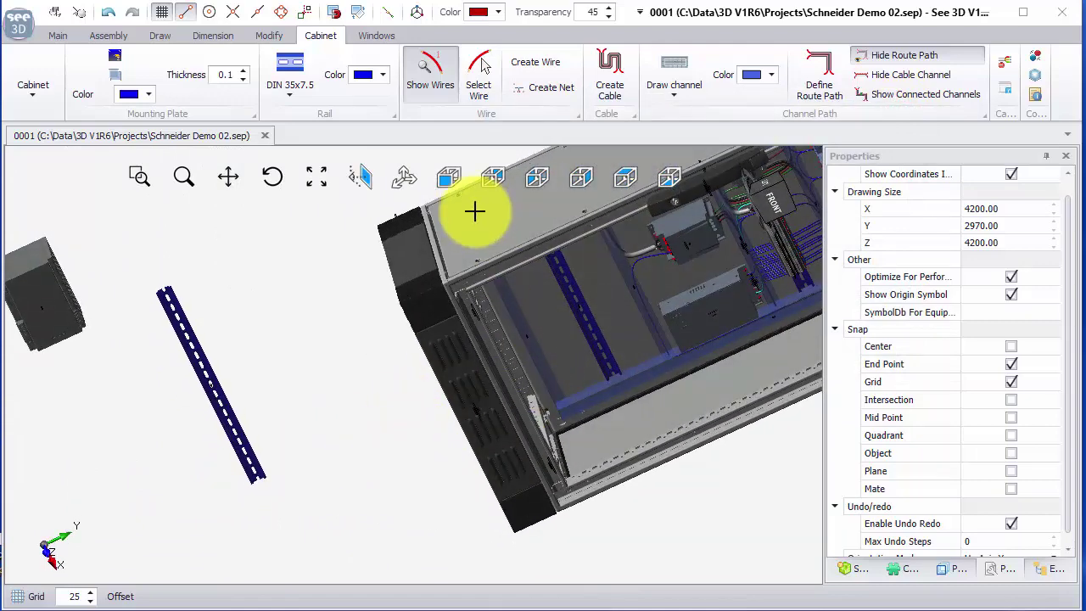
pyautogui.click(450, 178)
pyautogui.scroll(5, 334, 558)
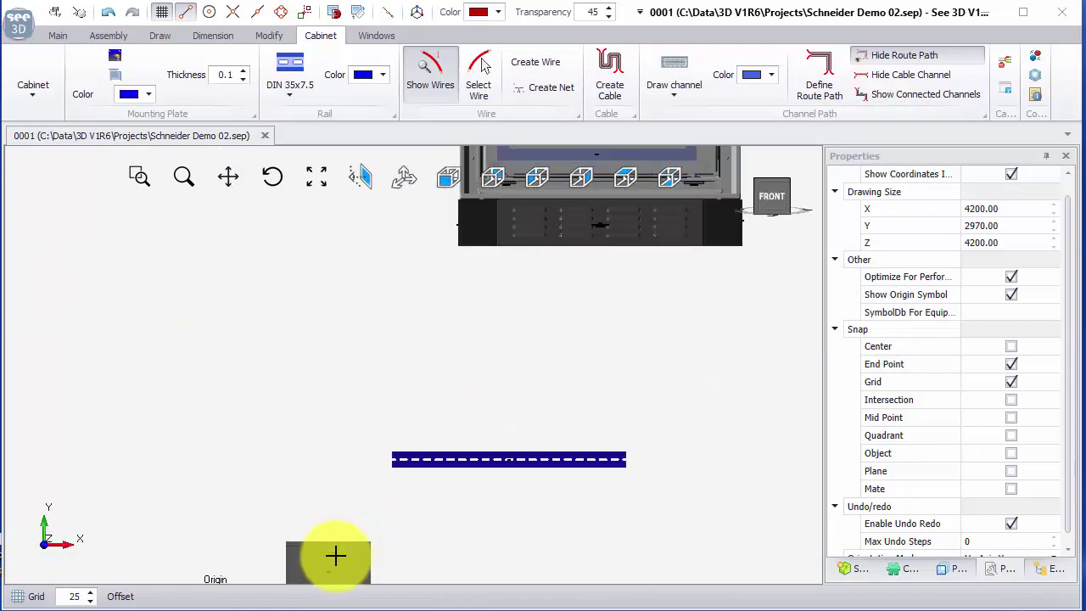
pyautogui.moveTo(334, 563)
pyautogui.mouseDown()
pyautogui.moveTo(482, 465)
pyautogui.moveTo(516, 490)
pyautogui.mouseUp()
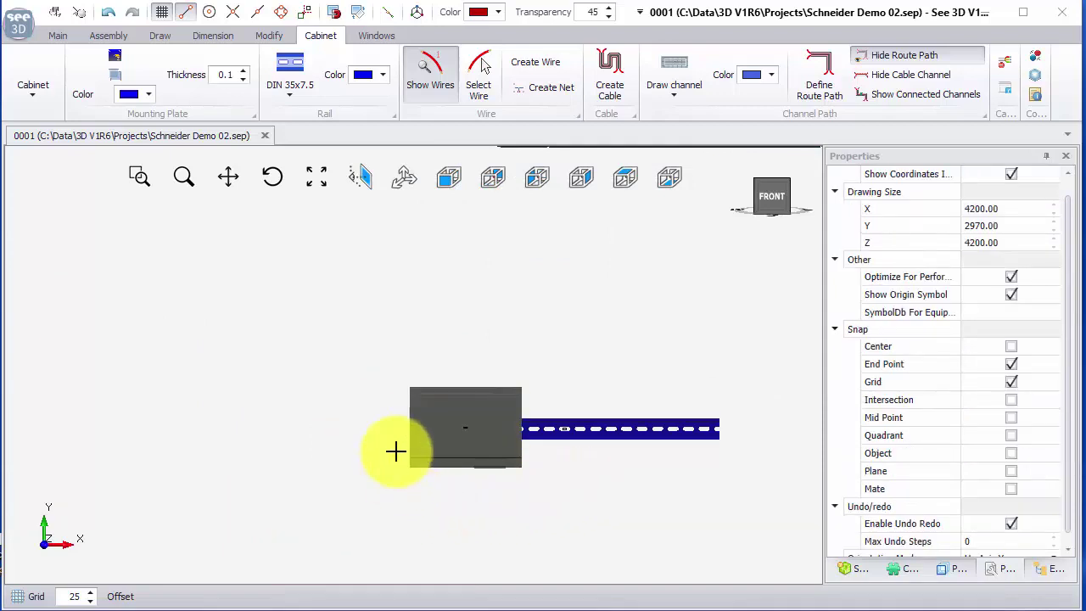
# - Examine from the rear, side and front how the power supply sits on the DIN rail
pyautogui.moveTo(396, 450)
pyautogui.mouseDown(button='middle')
pyautogui.moveTo(441, 432)
pyautogui.moveTo(547, 435)
pyautogui.moveTo(659, 461)
pyautogui.mouseUp(button='middle')
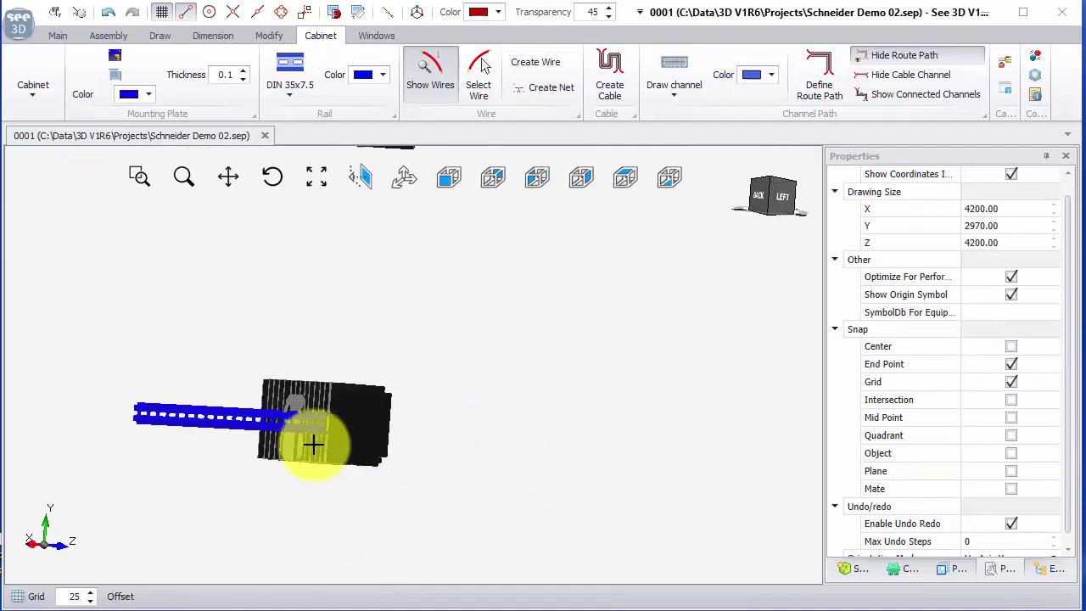
pyautogui.scroll(5, 303, 429)
pyautogui.moveTo(325, 411); pyautogui.dragTo(274, 417, button='middle')
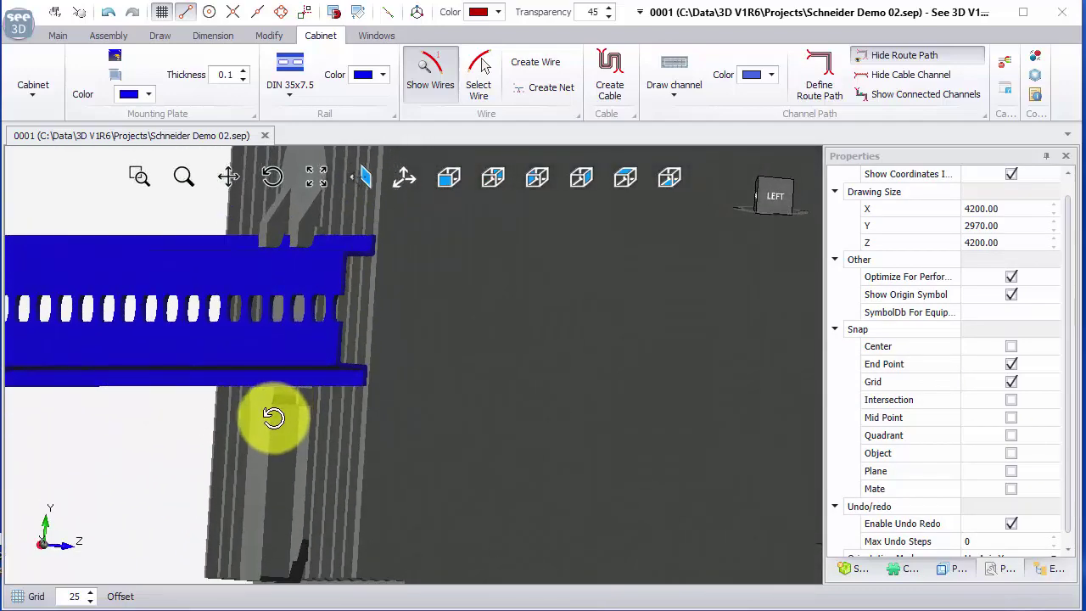
pyautogui.moveTo(577, 405); pyautogui.dragTo(245, 378, button='middle')
pyautogui.scroll(-4, 477, 444)
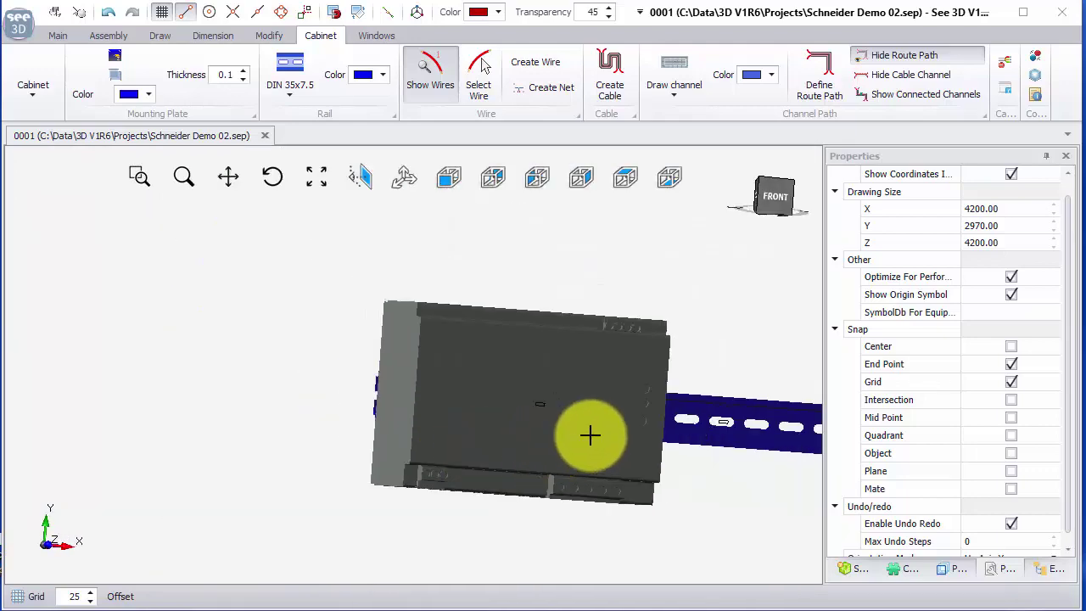
pyautogui.moveTo(590, 435); pyautogui.dragTo(547, 335, button='middle')
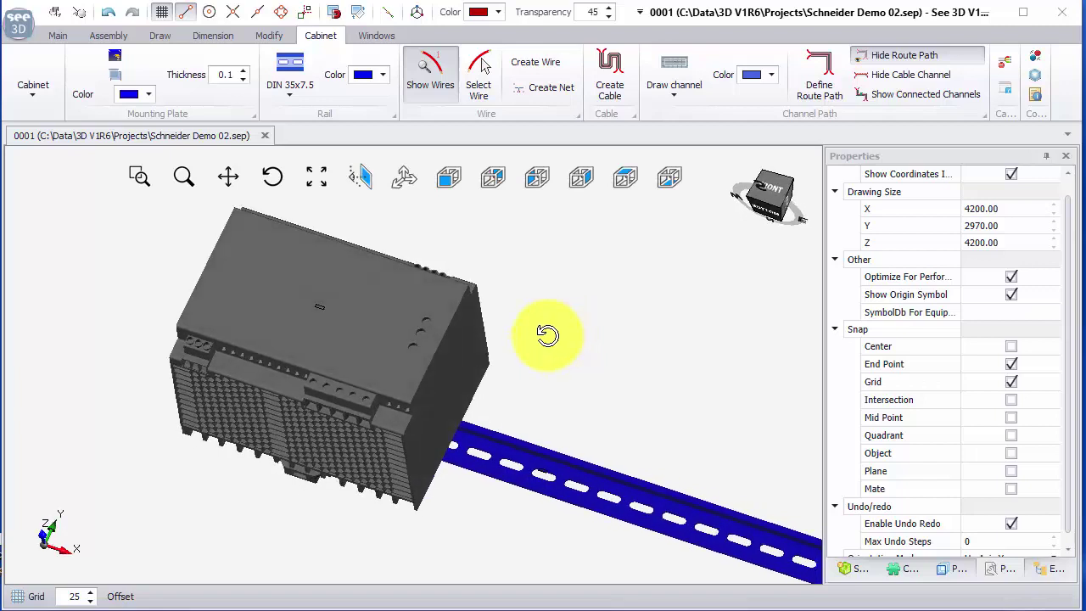
# - Start adding predefined connections with the Top connection type
pyautogui.click(106, 36)
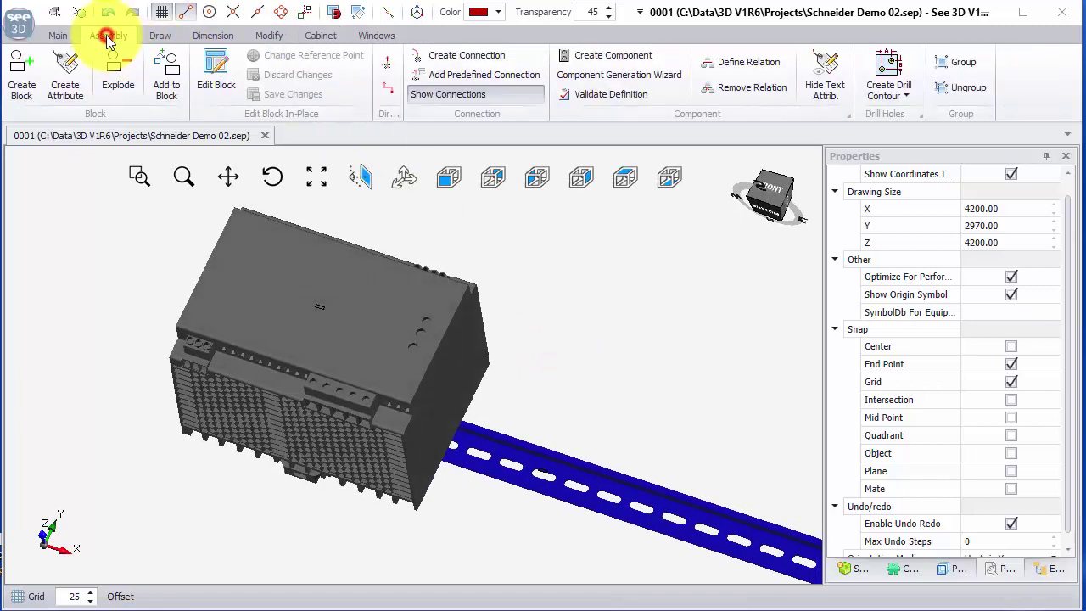
pyautogui.click(470, 75)
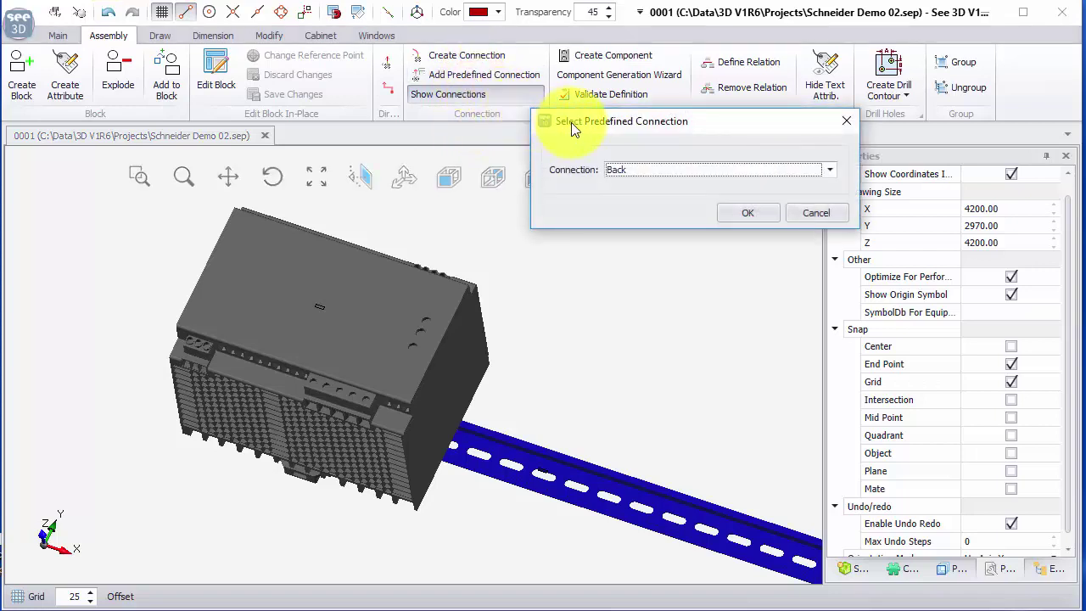
pyautogui.moveTo(571, 122); pyautogui.dragTo(512, 81)
pyautogui.click(768, 133)
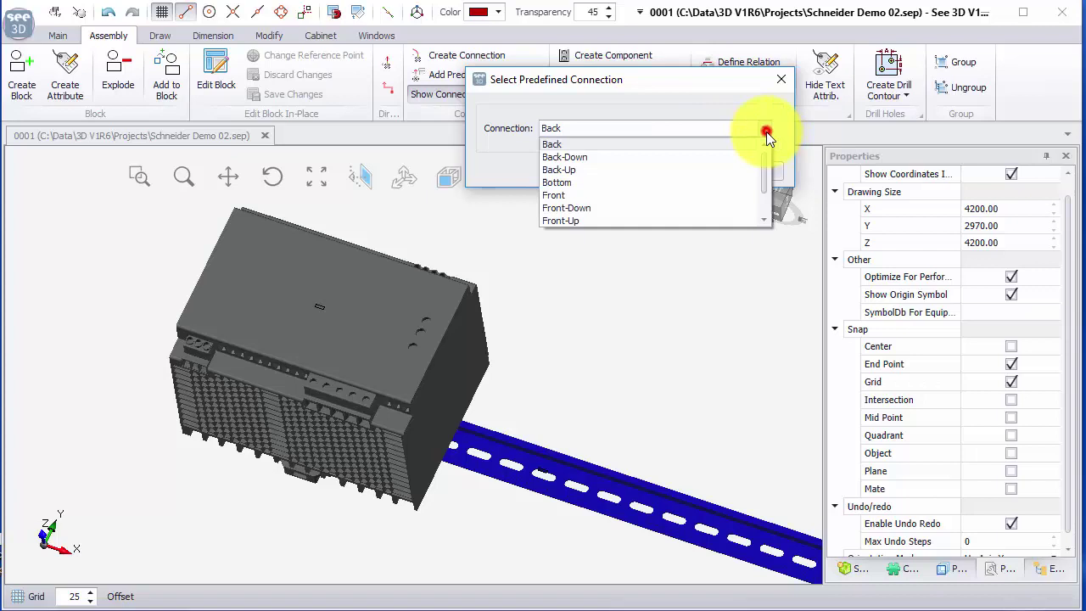
pyautogui.moveTo(766, 163); pyautogui.dragTo(768, 186)
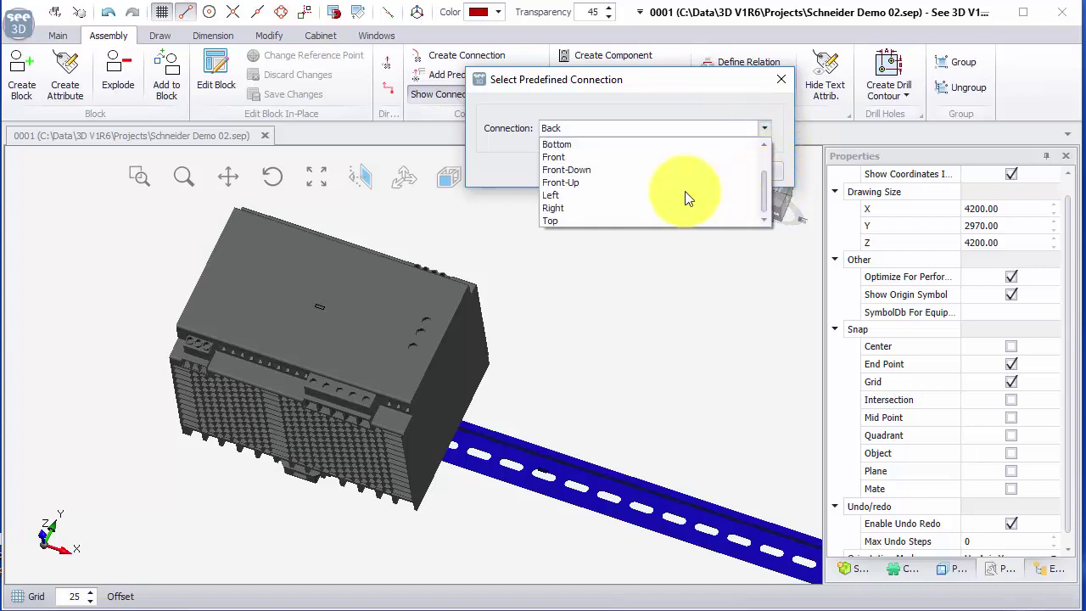
pyautogui.click(554, 222)
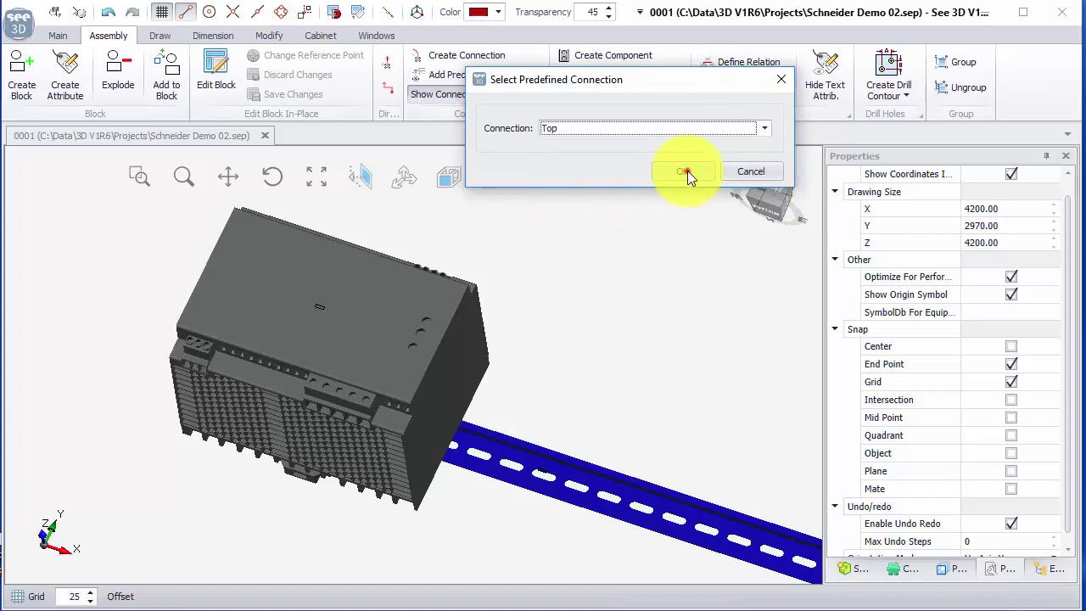
pyautogui.click(687, 170)
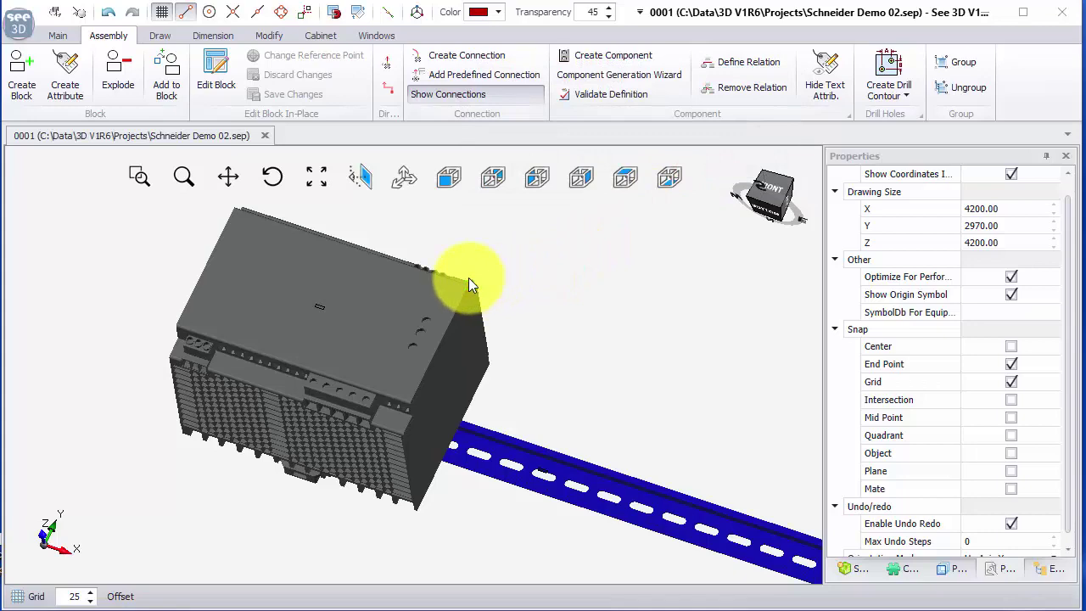
# - Place a connection at the midpoint between two opposite corners of the first wire opening on the underside's three-pole terminal block
pyautogui.scroll(3, 468, 277)
pyautogui.scroll(-2, 454, 317)
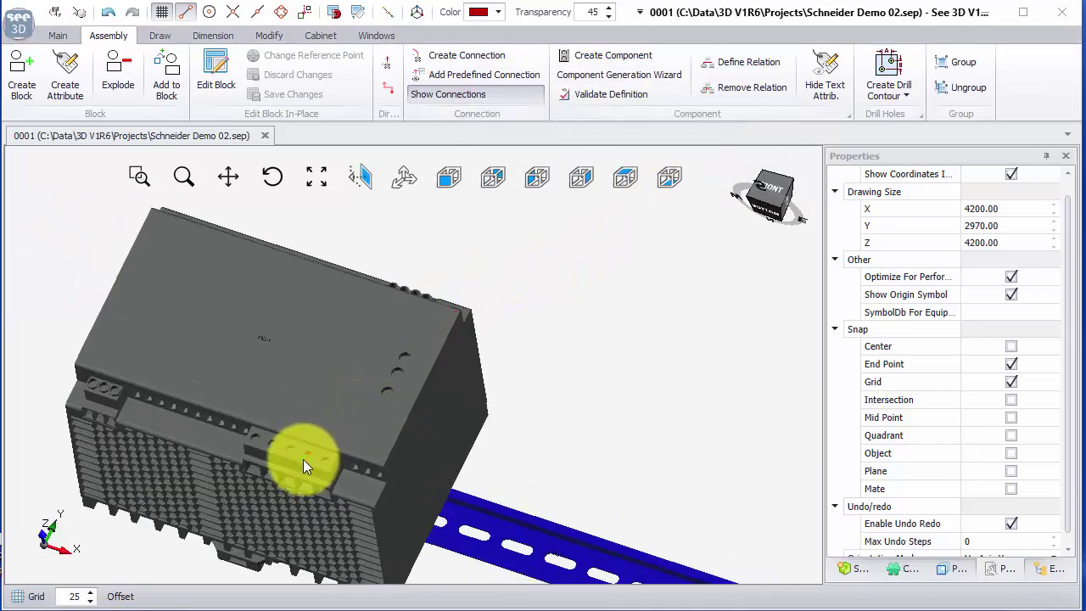
pyautogui.moveTo(303, 459); pyautogui.dragTo(450, 385, button='middle')
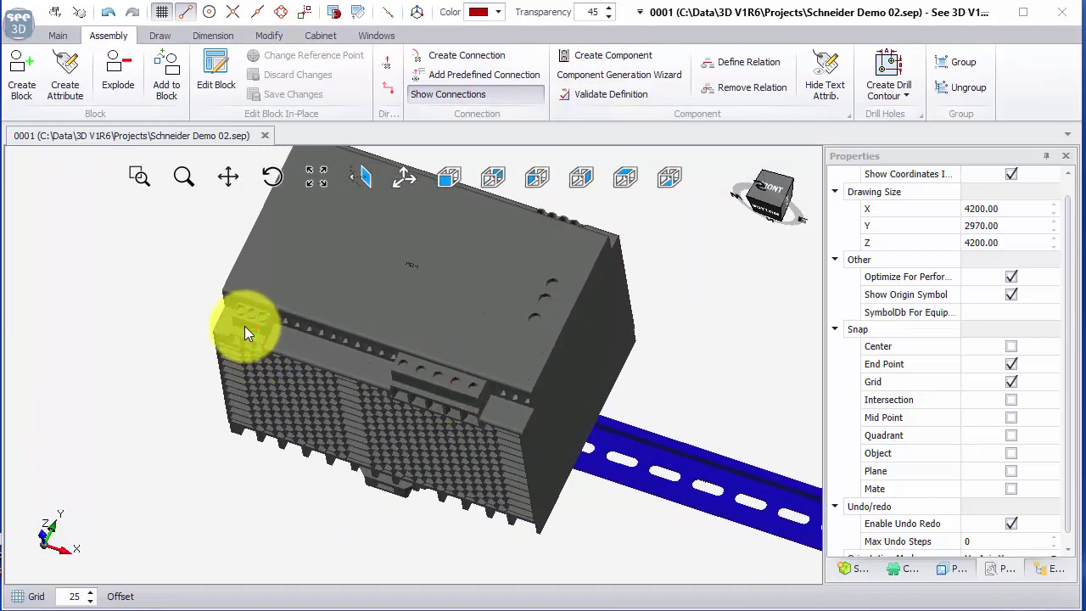
pyautogui.scroll(3, 244, 328)
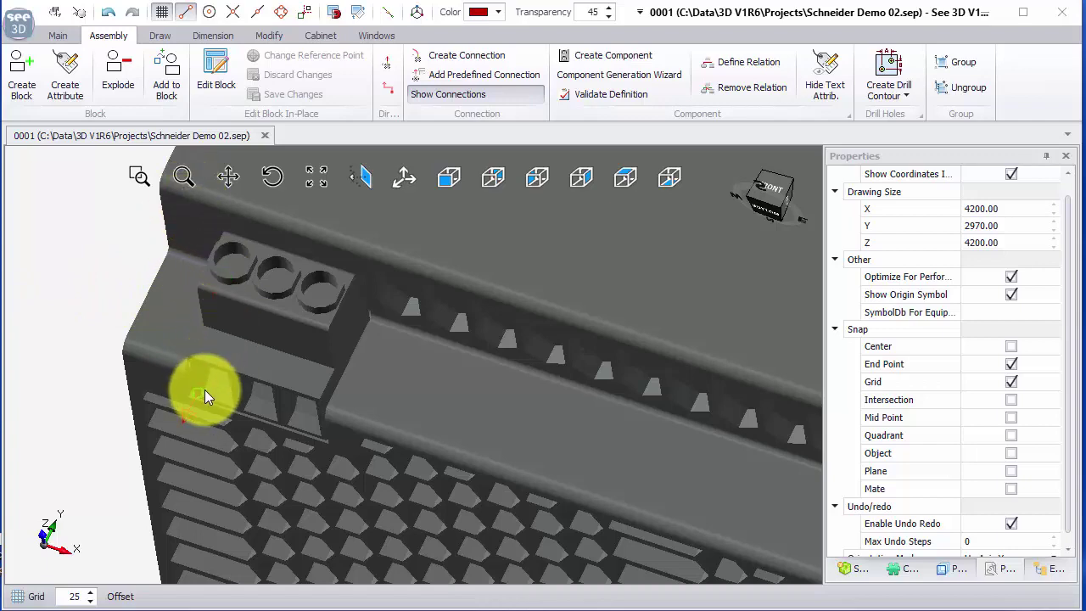
pyautogui.moveTo(204, 390); pyautogui.dragTo(232, 279, button='middle')
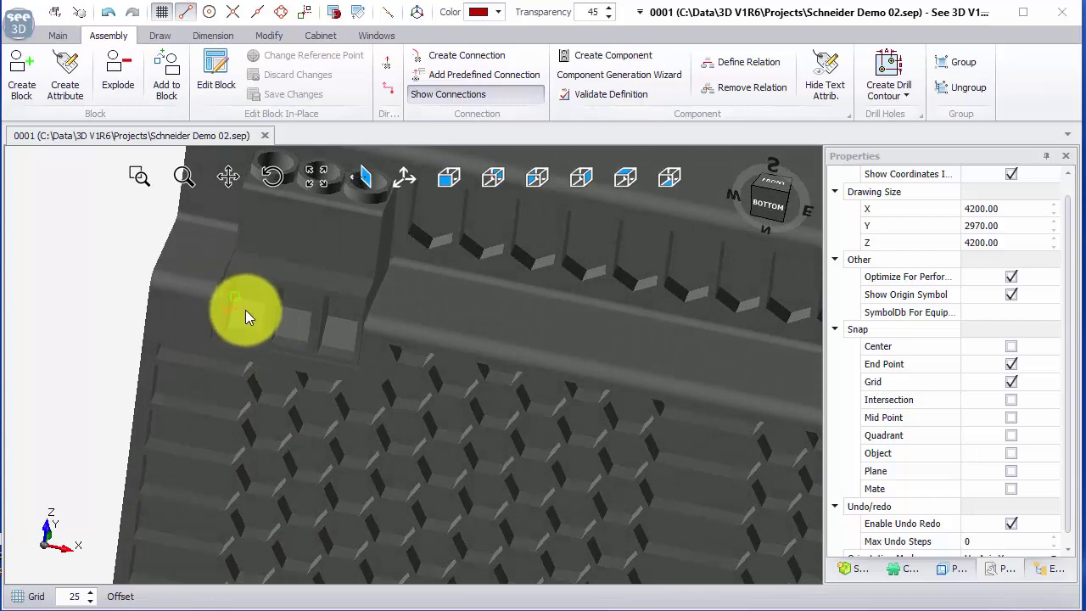
pyautogui.click(387, 12)
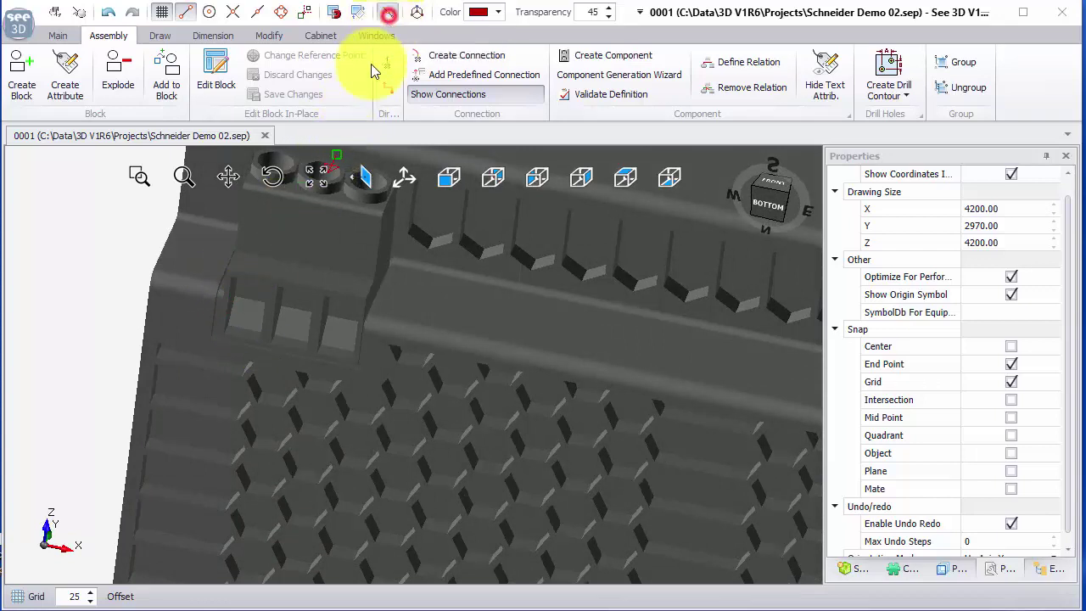
pyautogui.click(235, 277)
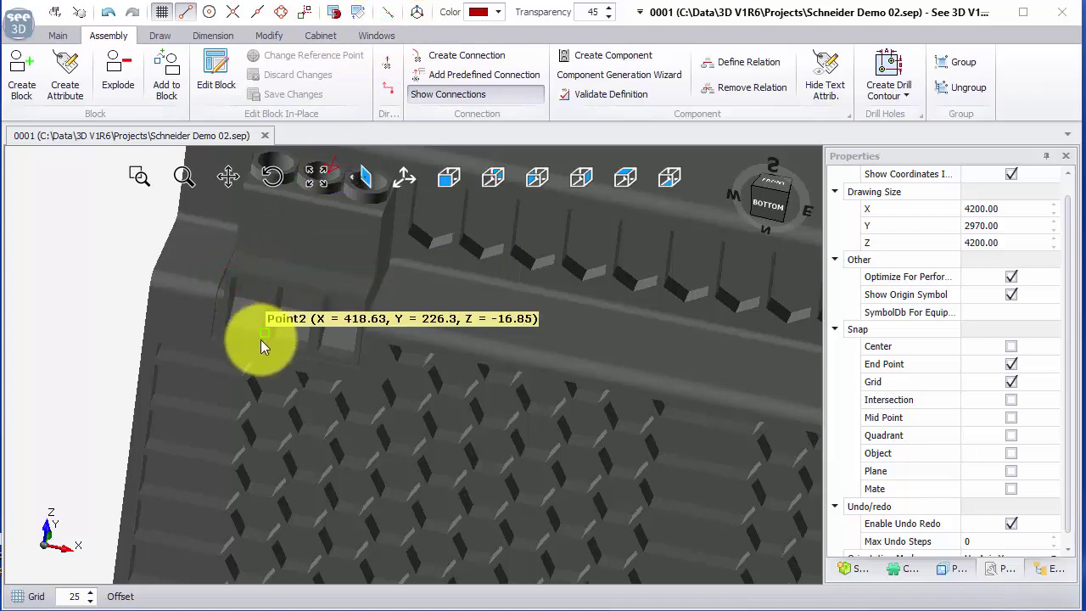
pyautogui.click(262, 339)
pyautogui.moveTo(291, 312)
pyautogui.mouseDown(button='middle')
pyautogui.moveTo(263, 344)
pyautogui.moveTo(291, 312)
pyautogui.mouseUp(button='middle')
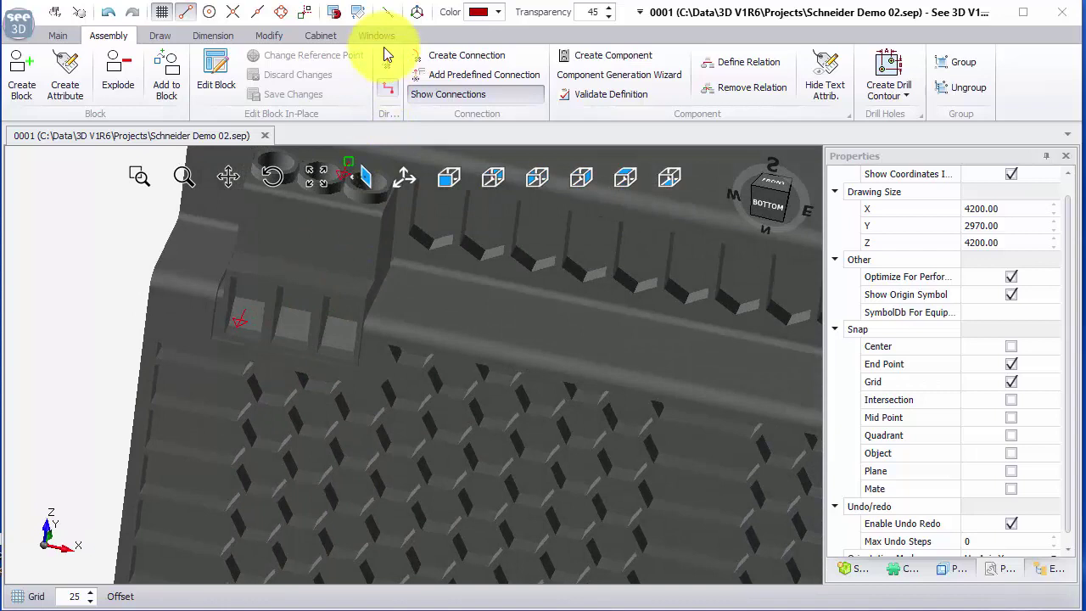
# - Place two more Top connections at the midpoints between opposite corners of the second and third wire openings on the underside's three-pole terminal block
pyautogui.click(387, 13)
pyautogui.click(286, 284)
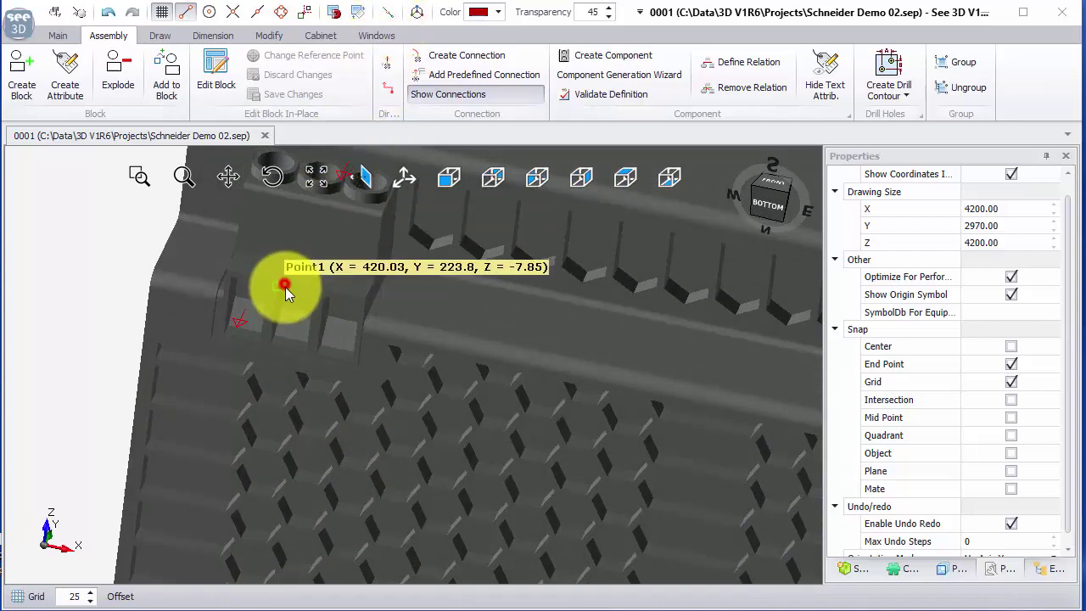
pyautogui.click(307, 347)
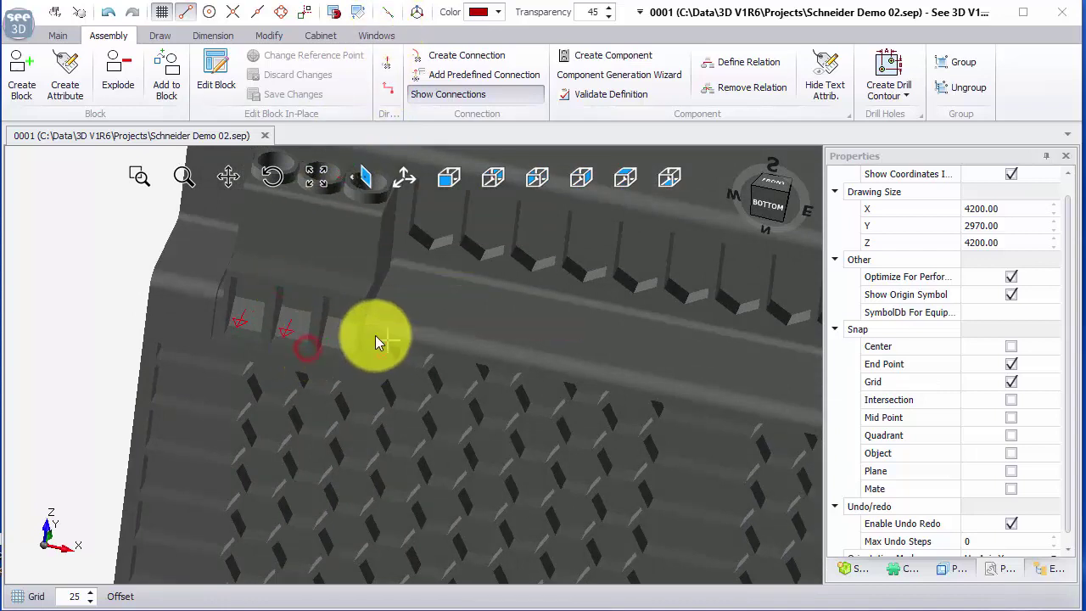
pyautogui.click(325, 297)
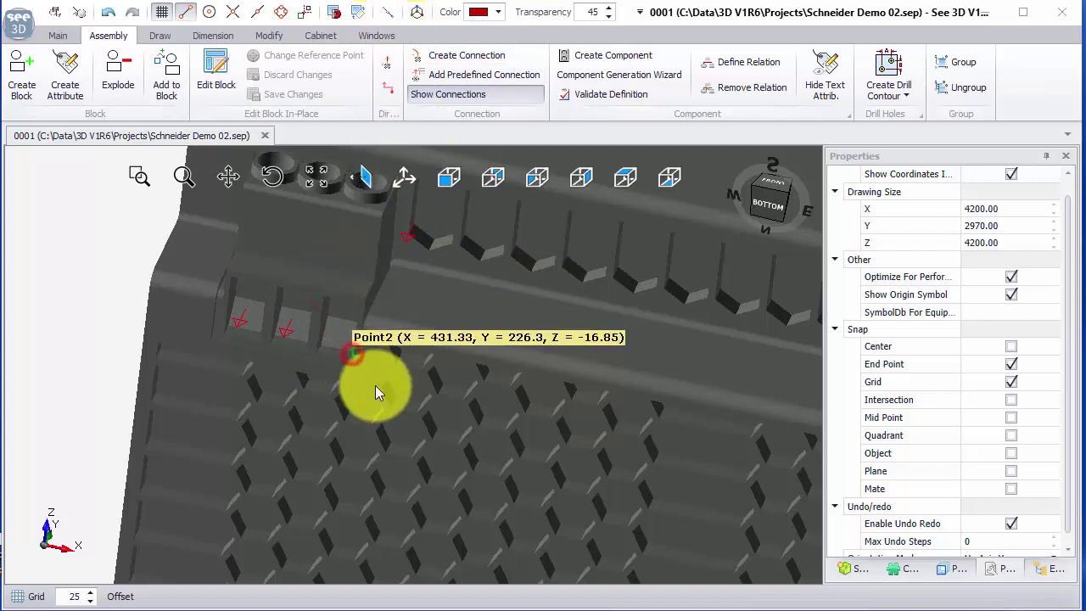
pyautogui.click(360, 366)
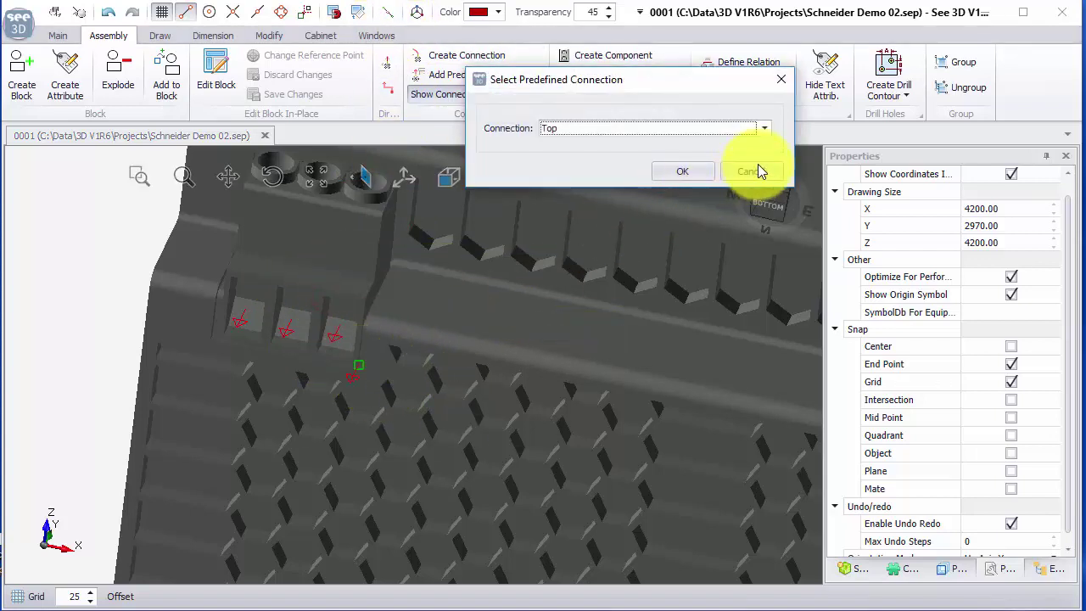
pyautogui.click(755, 173)
# - Select the three connection arrows at the terminal block and add them to the power supply block
pyautogui.moveTo(417, 334); pyautogui.dragTo(271, 407, button='middle')
pyautogui.moveTo(360, 441); pyautogui.dragTo(216, 377)
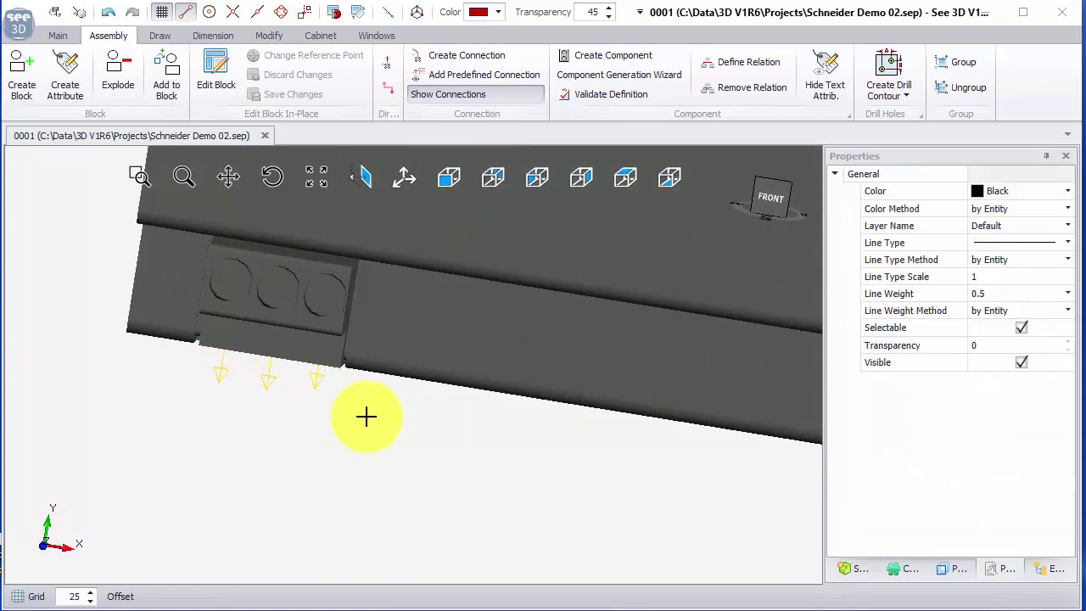
pyautogui.moveTo(322, 424); pyautogui.dragTo(291, 440, button='middle')
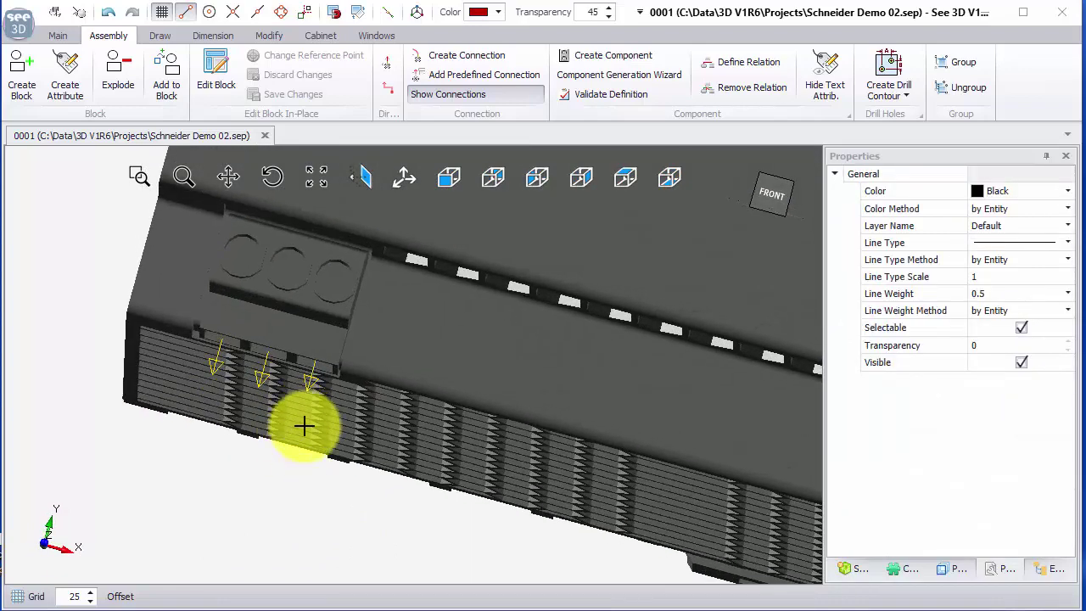
pyautogui.rightClick(304, 427)
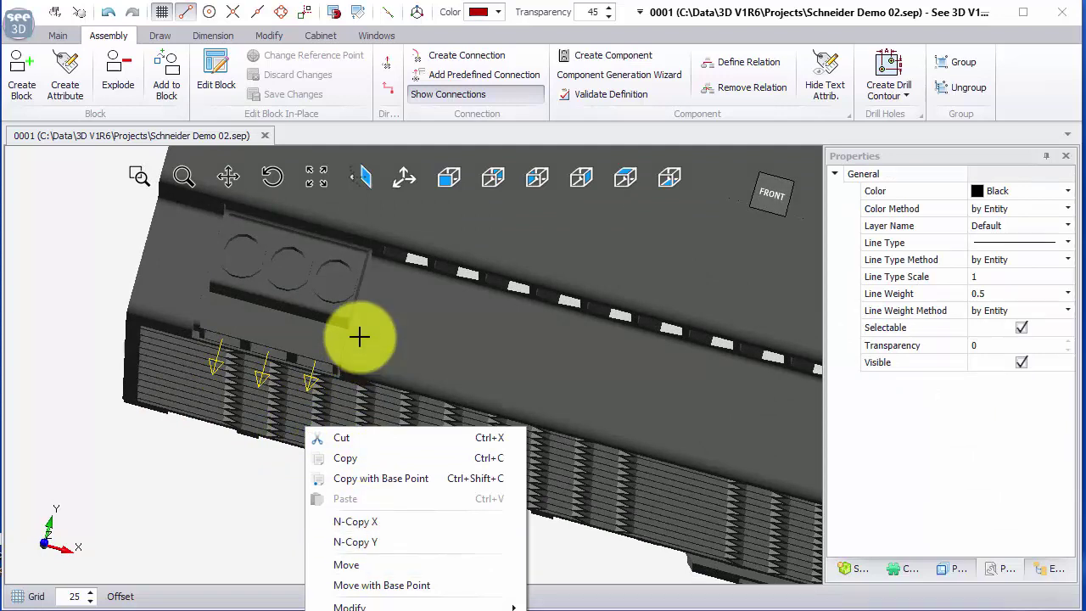
pyautogui.rightClick(370, 220)
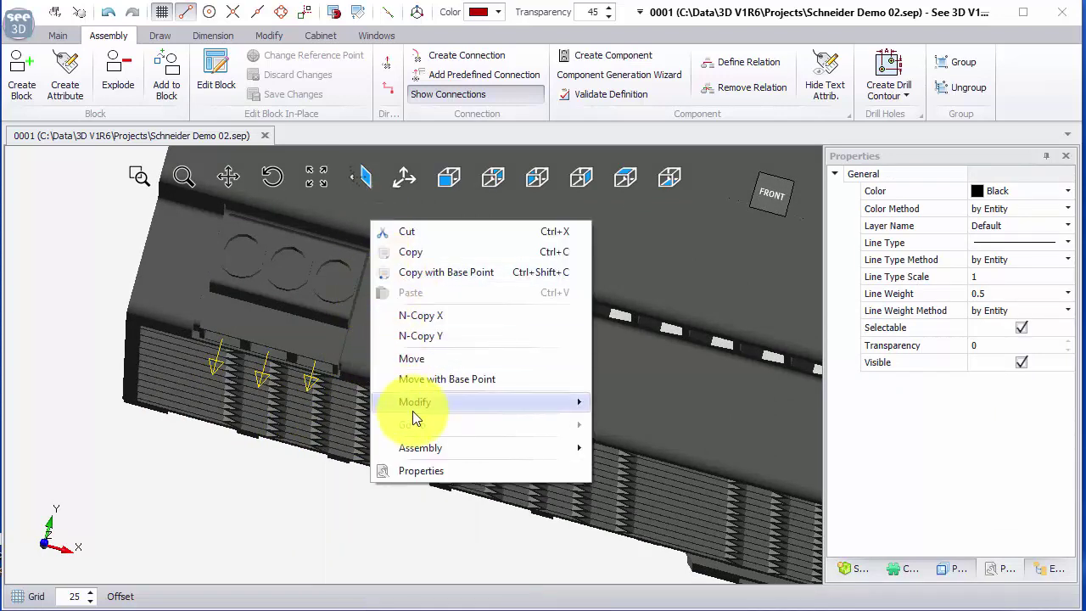
pyautogui.click(426, 447)
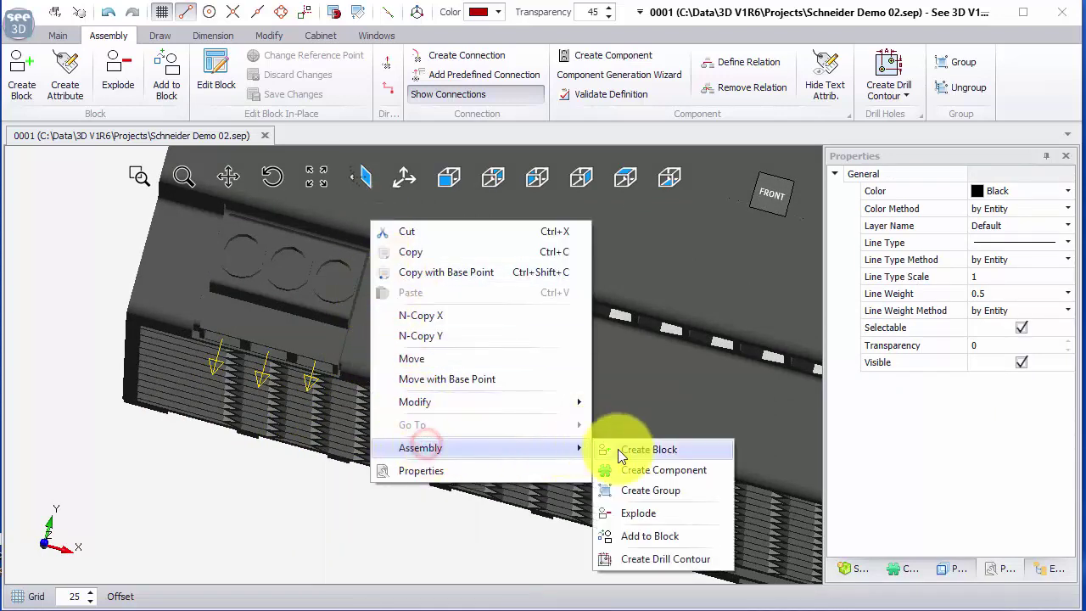
pyautogui.click(644, 536)
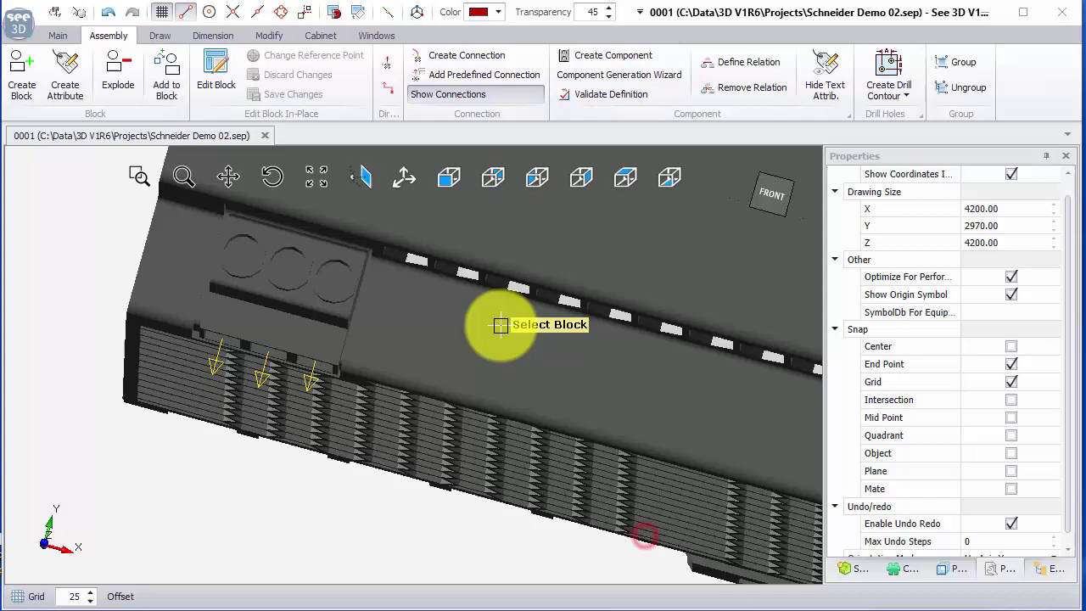
pyautogui.click(459, 294)
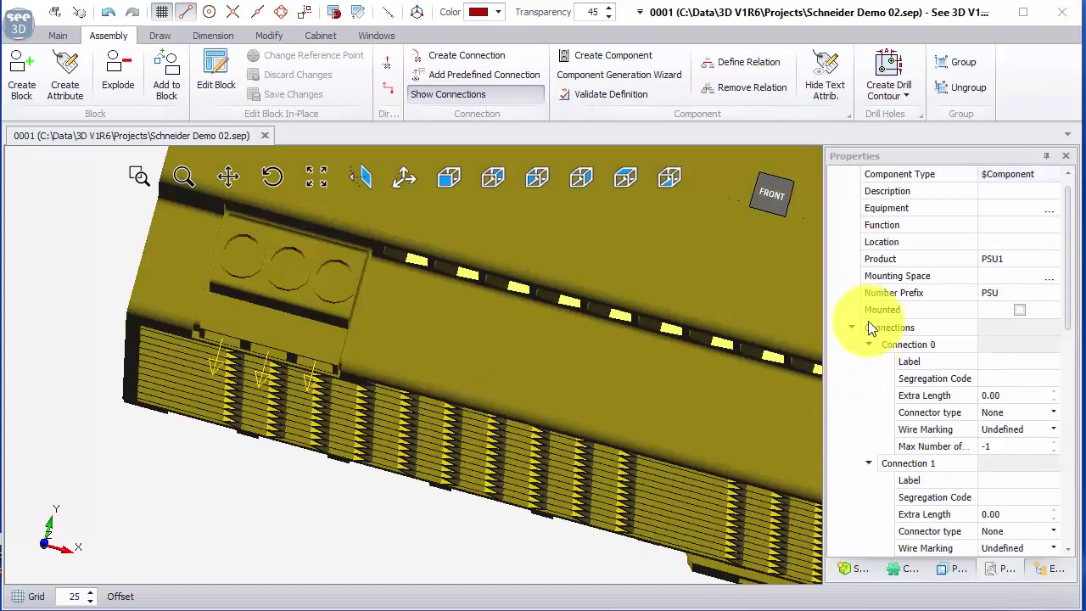
# - Label the power supply's Connection 0 as L, Connection 1 as N and Connection 2 as PE
pyautogui.click(992, 362)
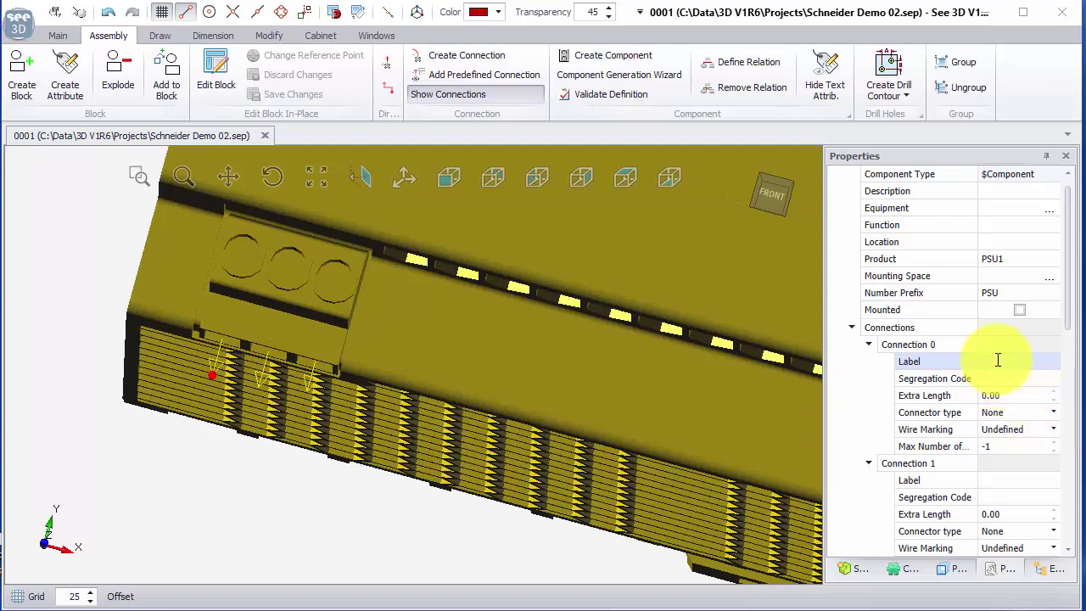
pyautogui.write('L')
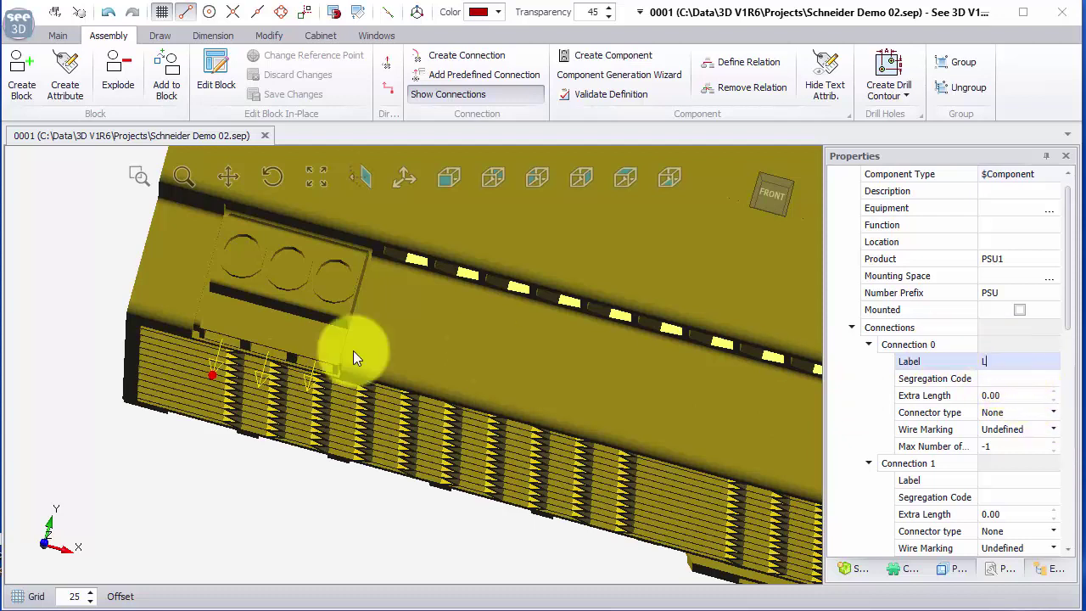
pyautogui.click(260, 389)
pyautogui.click(996, 476)
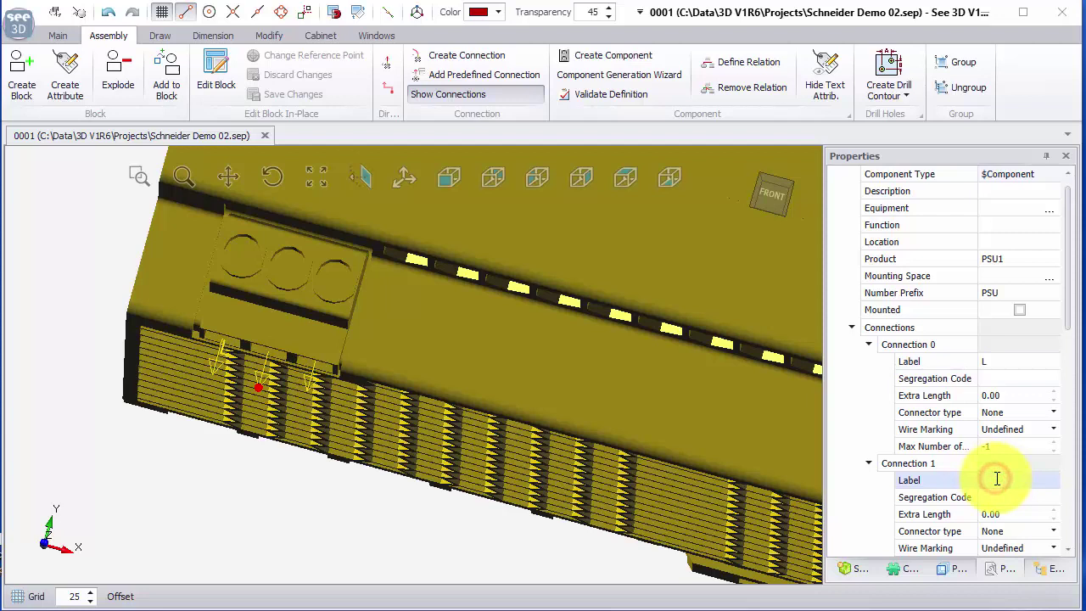
pyautogui.write('N')
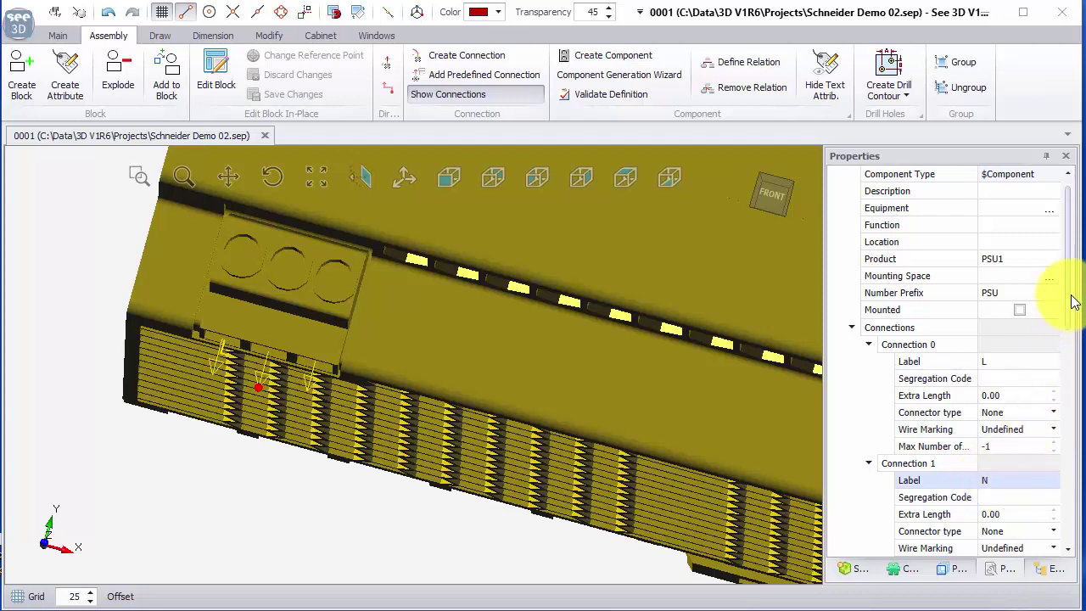
pyautogui.moveTo(1070, 298); pyautogui.dragTo(1062, 368)
pyautogui.click(988, 397)
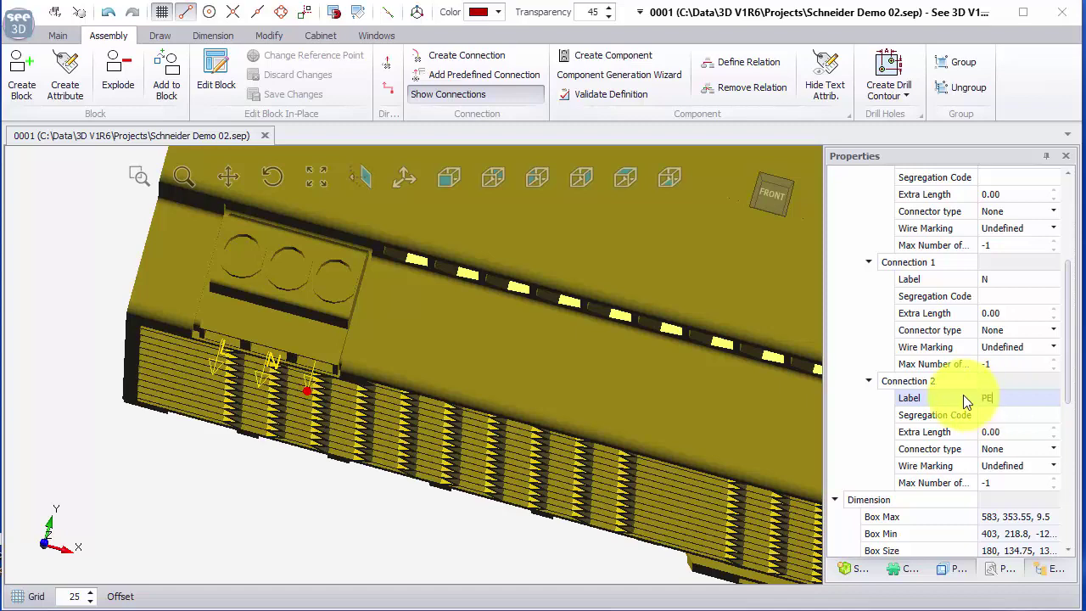
pyautogui.scroll(-3, 345, 394)
pyautogui.click(422, 377)
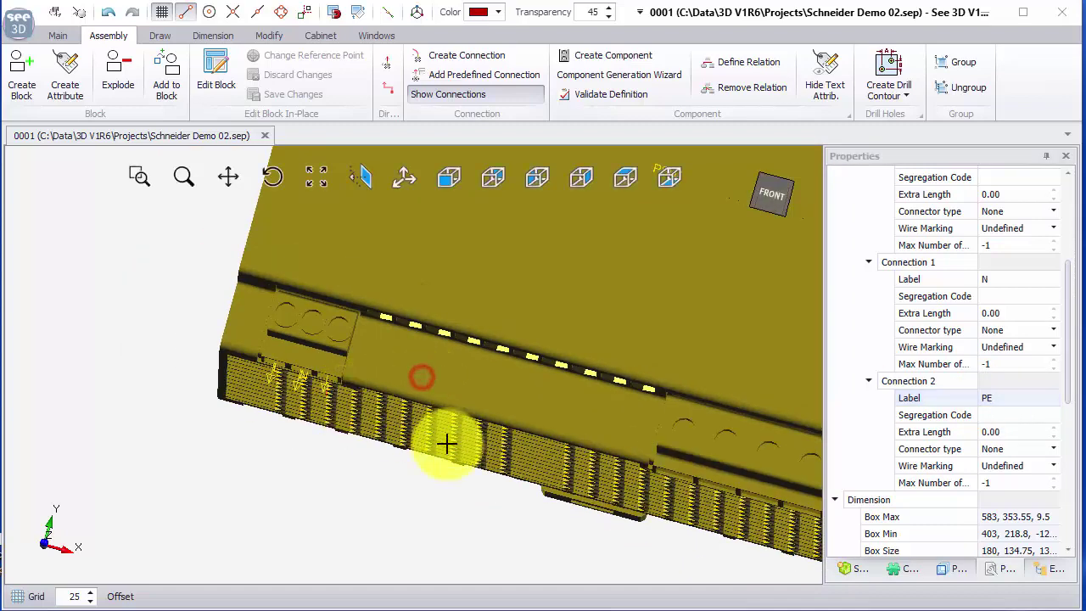
# - Review the power supply's product attributes and connections, and its $Mounting#1 and $Rail block planes
pyautogui.moveTo(447, 444); pyautogui.dragTo(438, 407, button='middle')
pyautogui.scroll(-4, 438, 408)
pyautogui.moveTo(497, 378); pyautogui.dragTo(348, 395, button='middle')
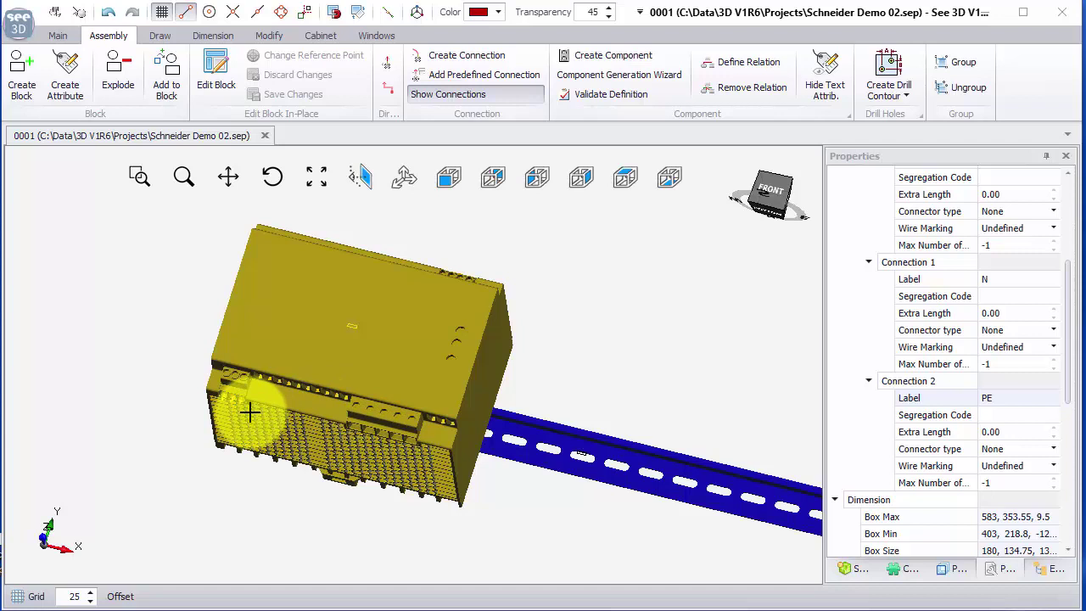
pyautogui.click(366, 358)
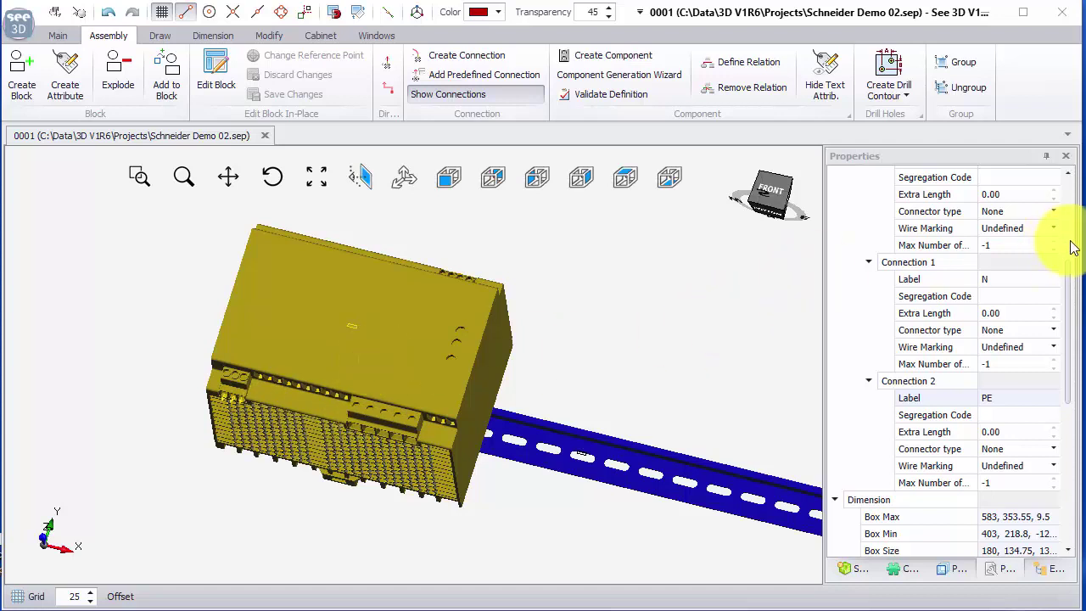
pyautogui.scroll(5, 1060, 280)
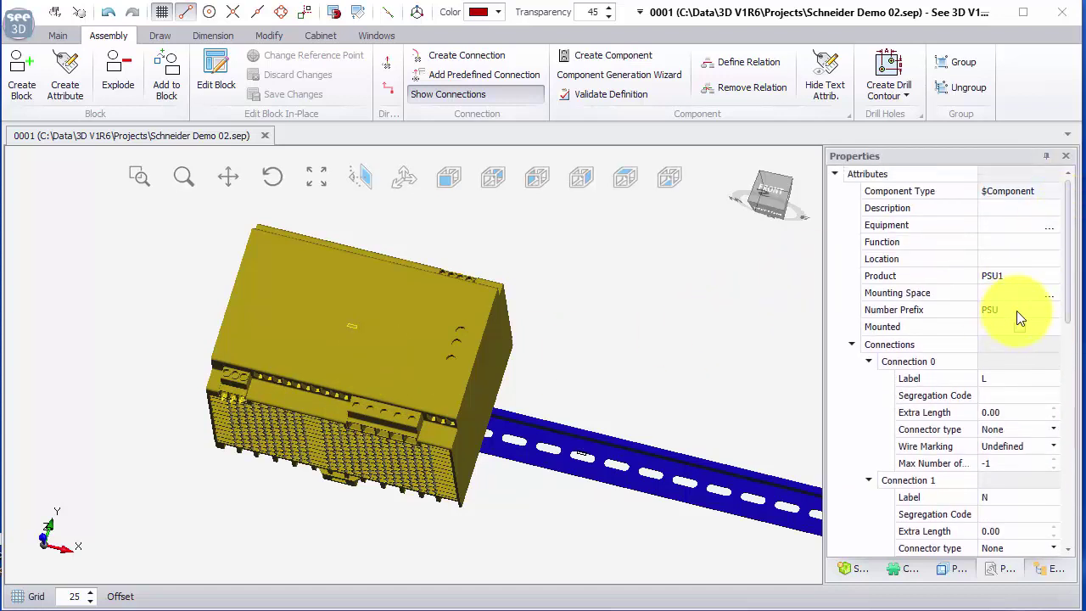
pyautogui.click(1012, 307)
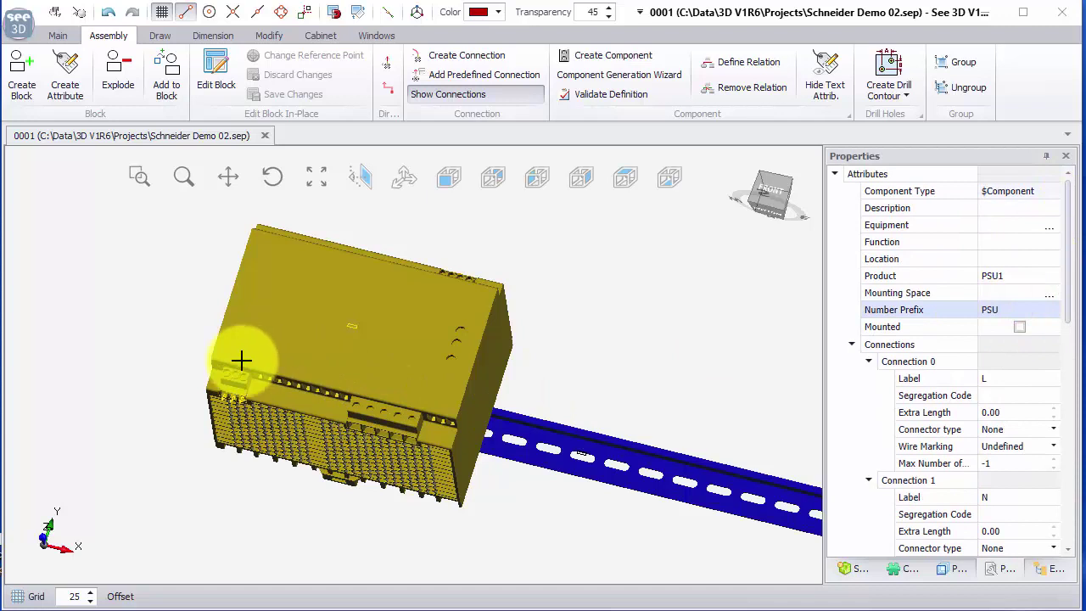
pyautogui.rightClick(305, 287)
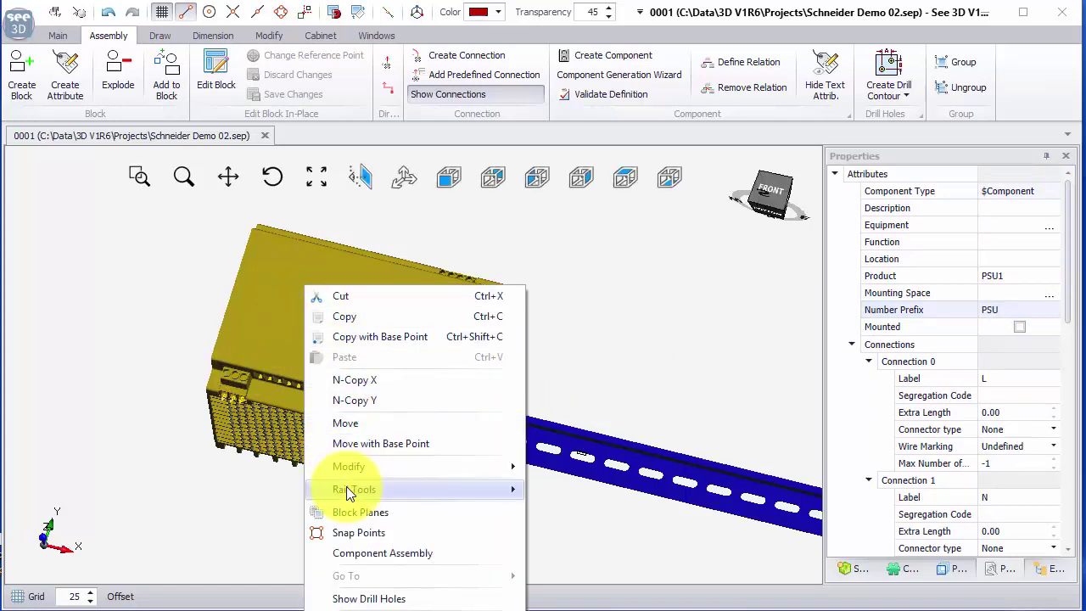
pyautogui.click(349, 510)
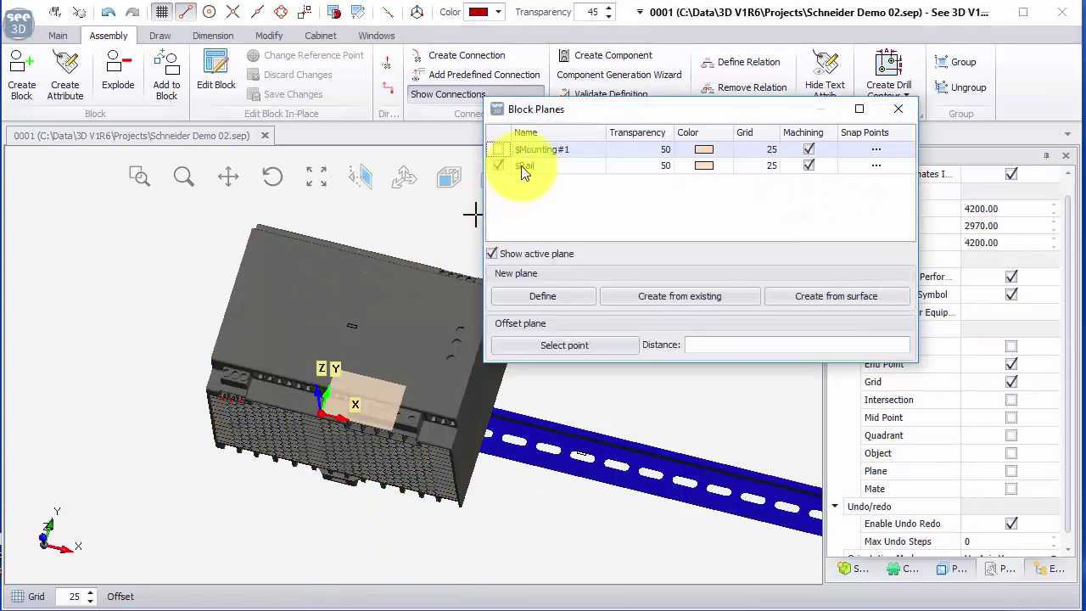
pyautogui.click(540, 164)
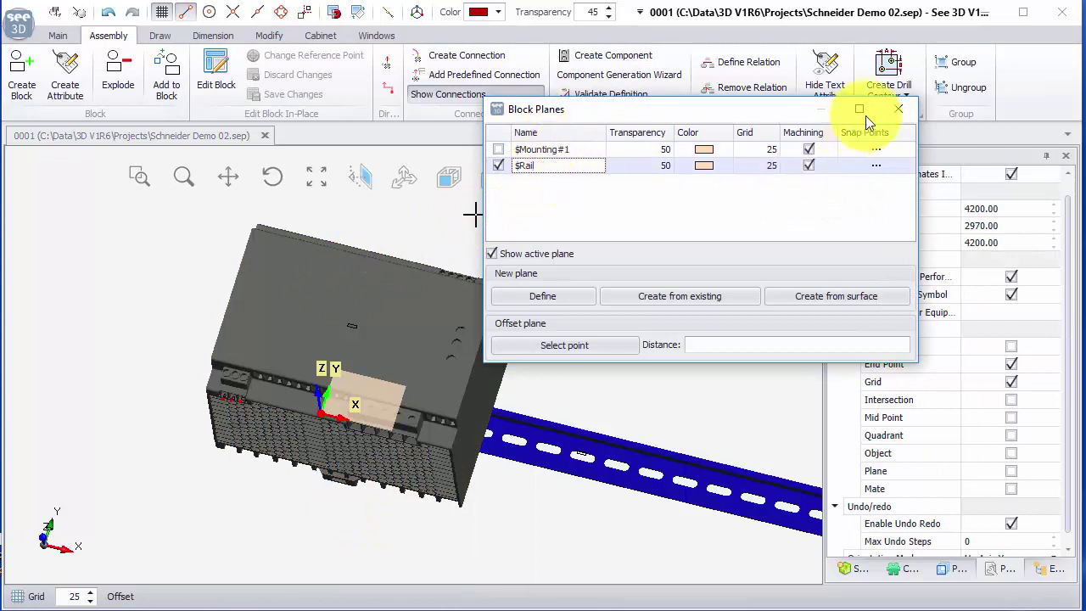
pyautogui.click(898, 108)
# - Create a new symbol database named Custom
pyautogui.moveTo(456, 430); pyautogui.dragTo(446, 402, button='middle')
pyautogui.scroll(-3, 446, 402)
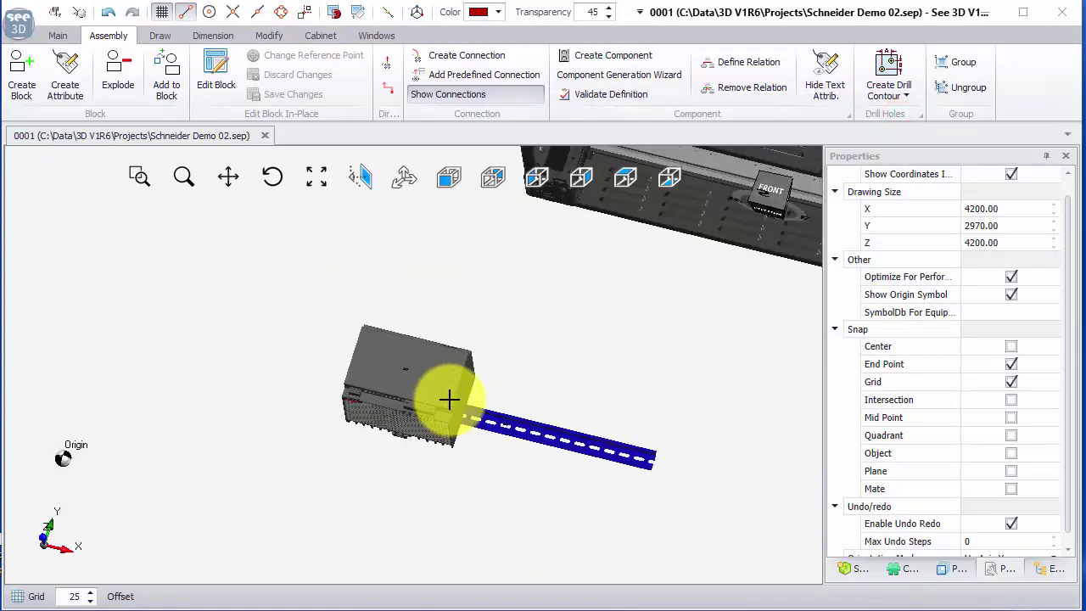
pyautogui.click(855, 570)
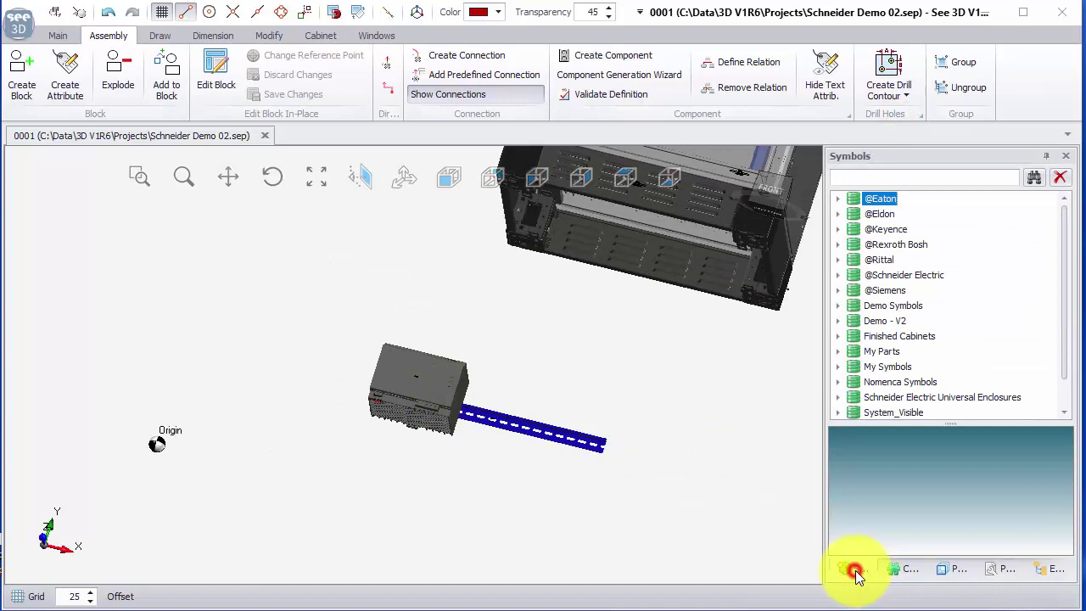
pyautogui.rightClick(969, 216)
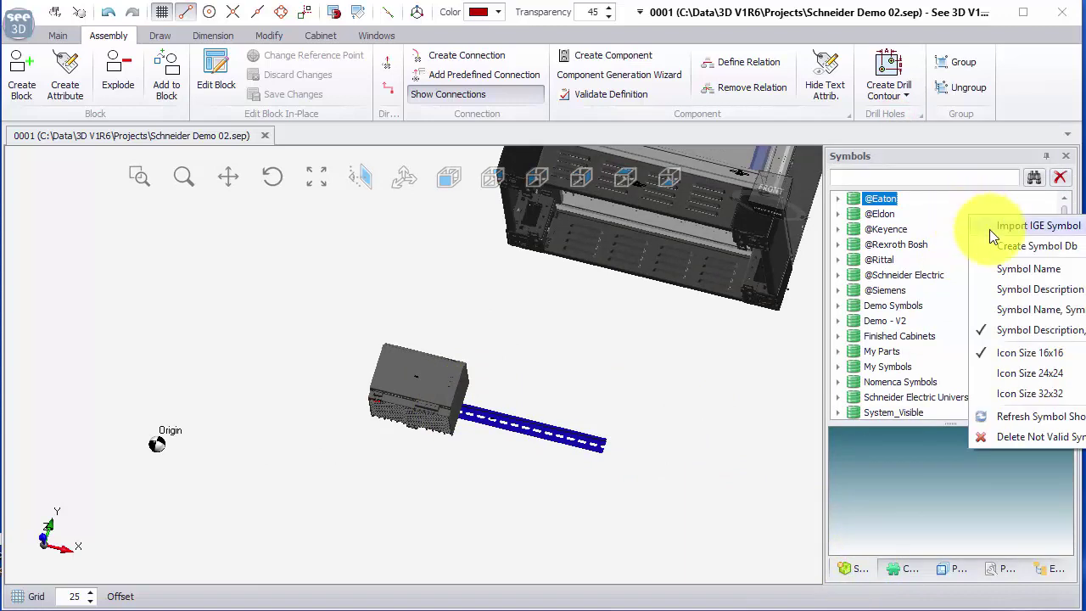
pyautogui.click(1004, 246)
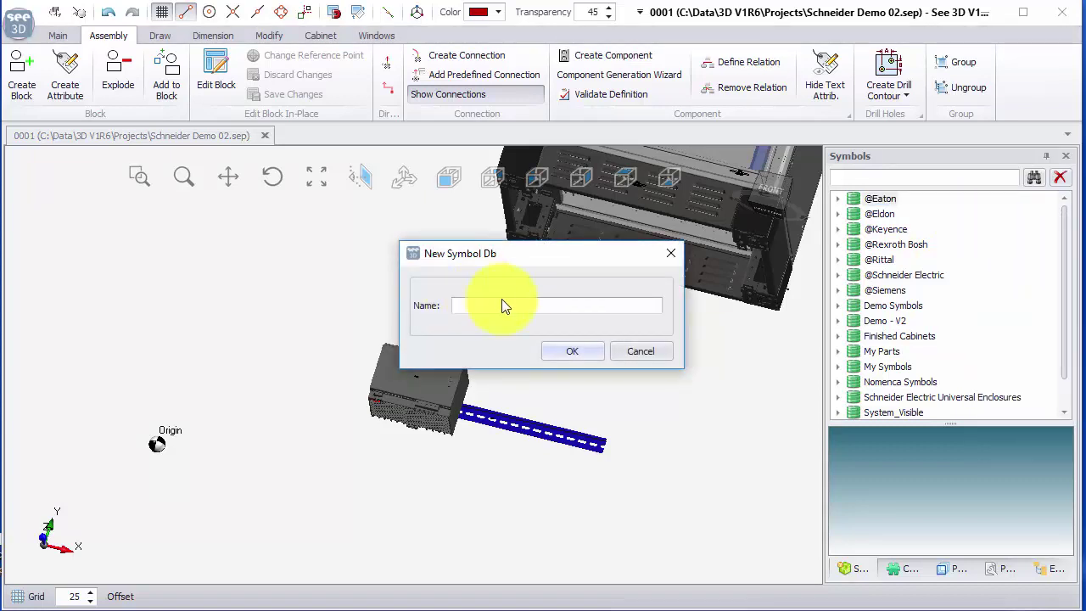
pyautogui.write('Custom')
pyautogui.press('Return')
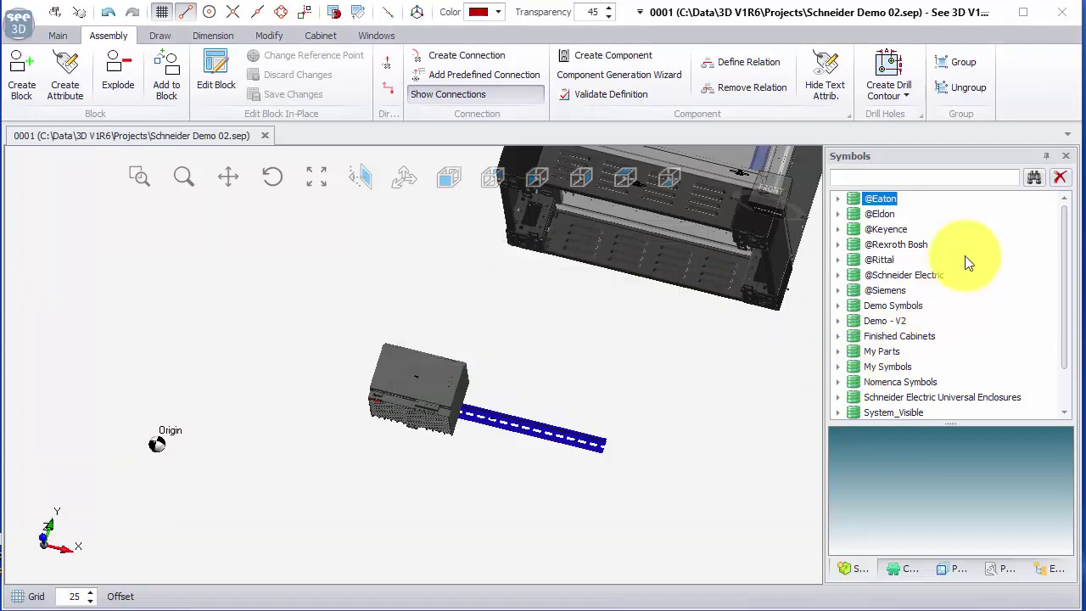
# - Create a folder named Power Supplies in the Custom symbol database
pyautogui.moveTo(1065, 229); pyautogui.dragTo(1082, 280)
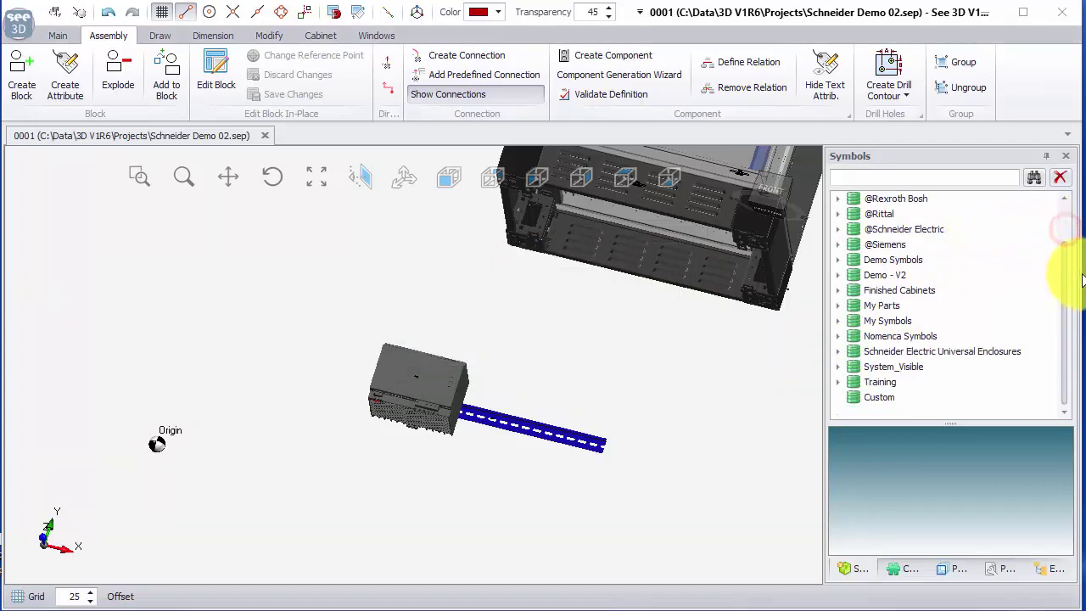
pyautogui.rightClick(889, 394)
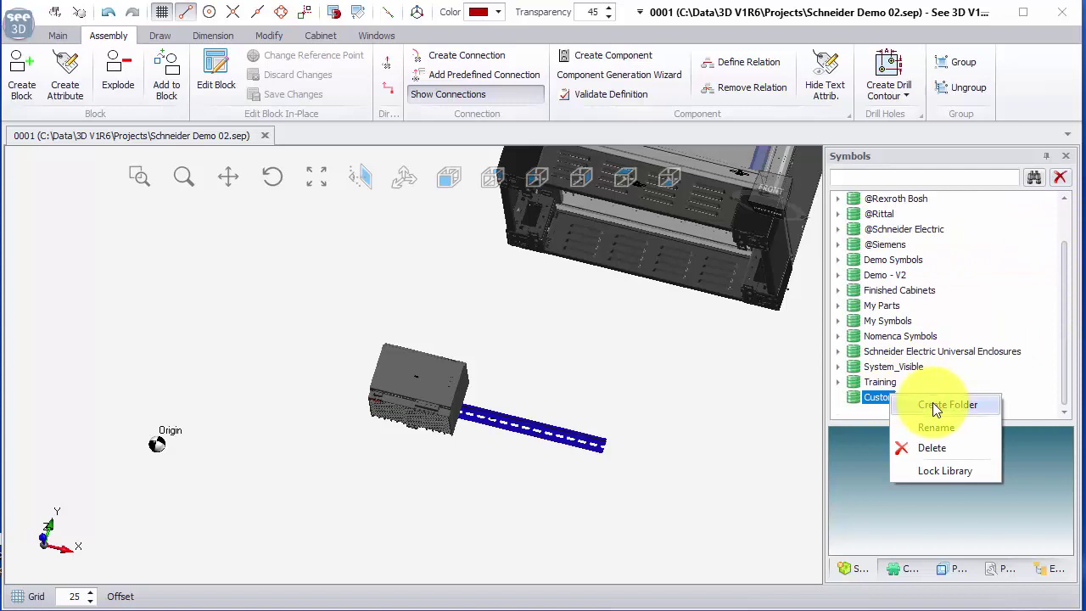
pyautogui.click(938, 404)
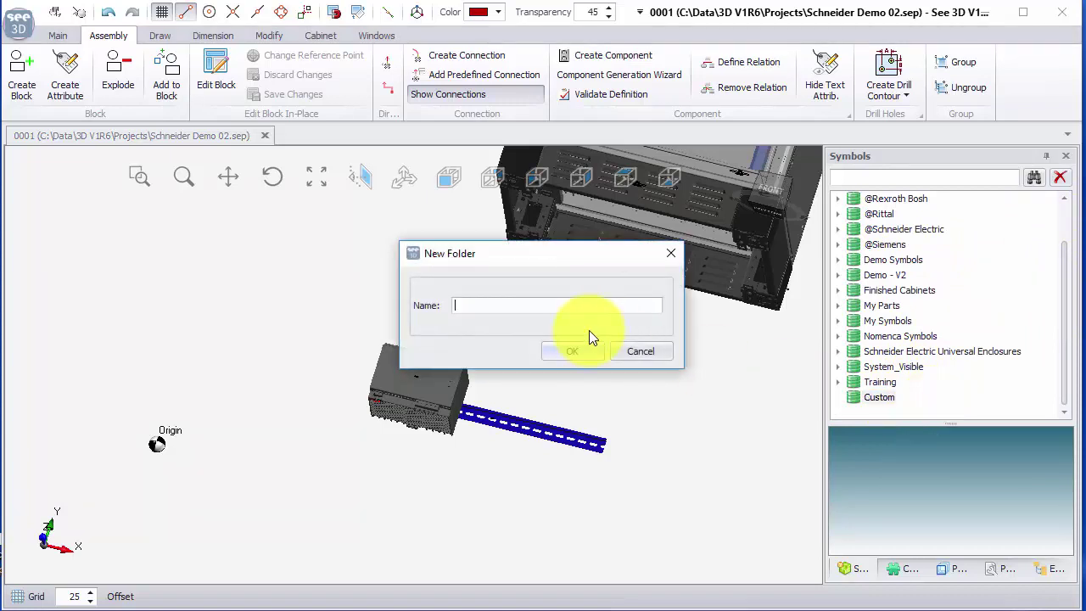
pyautogui.write('Power Supplies')
pyautogui.press('Return')
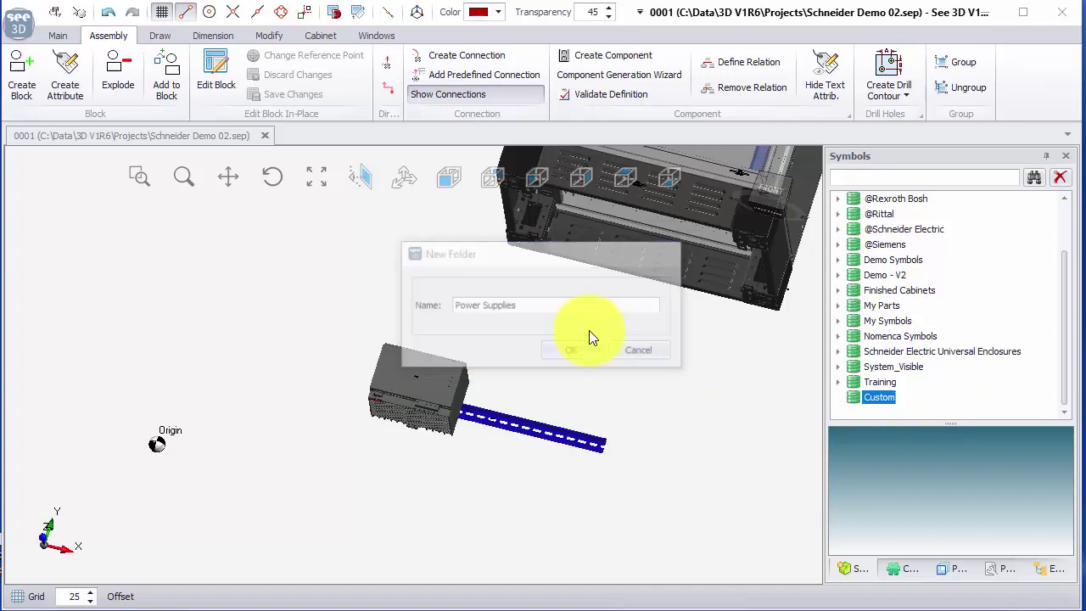
# - Save the grey power supply model as a new symbol named PSU in the Custom database's Power Supplies folder
pyautogui.click(410, 397)
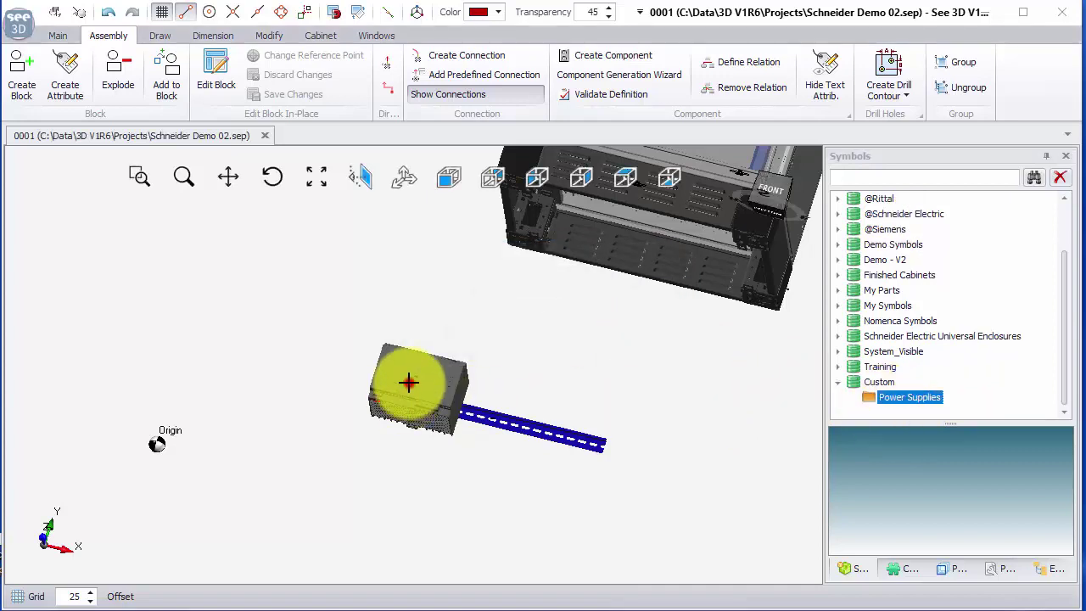
pyautogui.rightClick(913, 397)
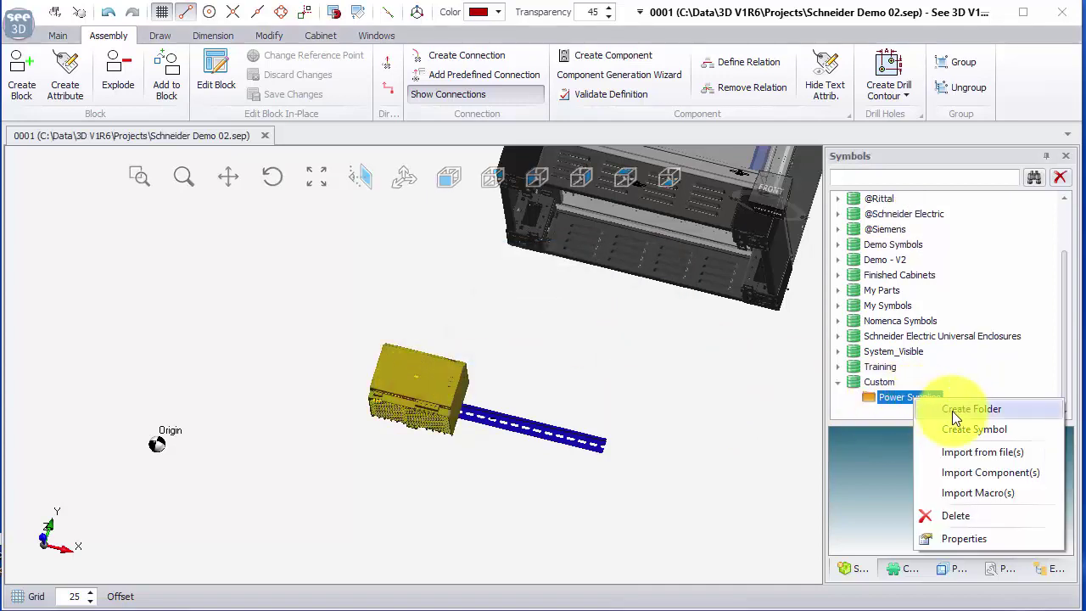
pyautogui.click(962, 431)
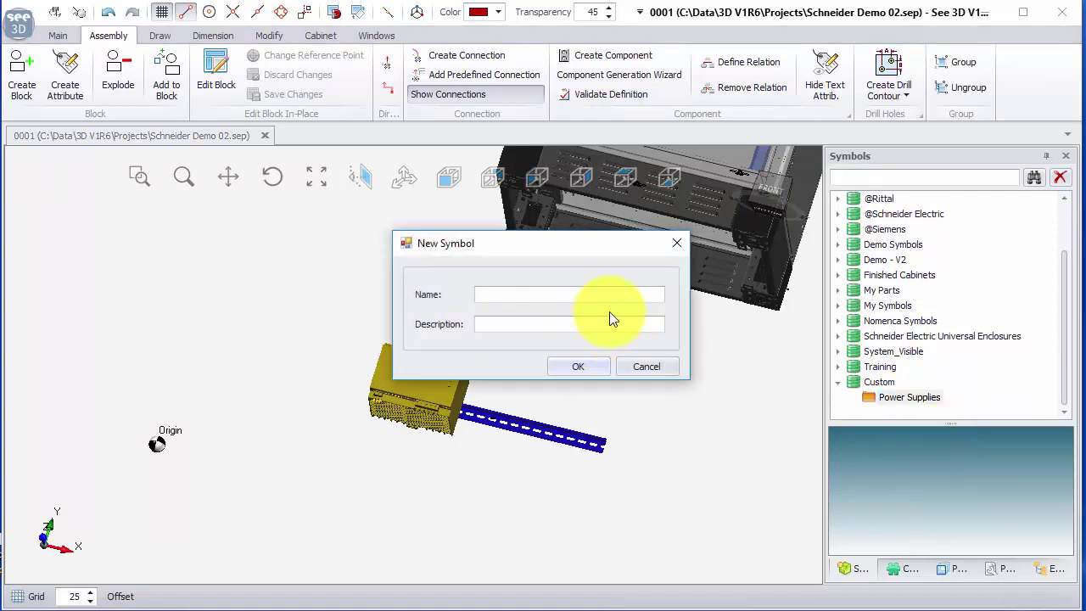
pyautogui.write('PSU')
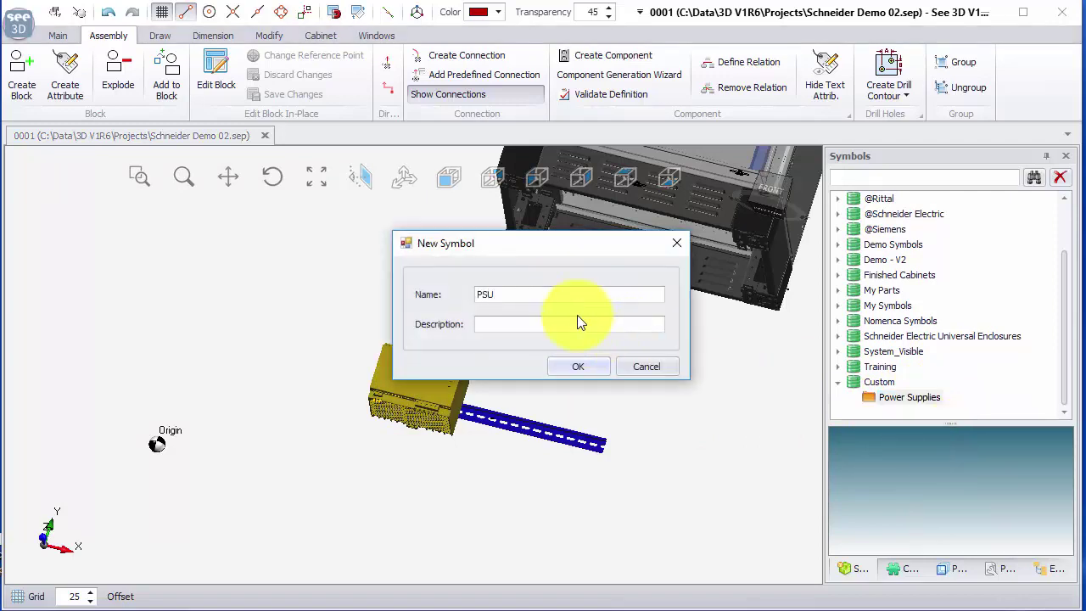
pyautogui.click(577, 364)
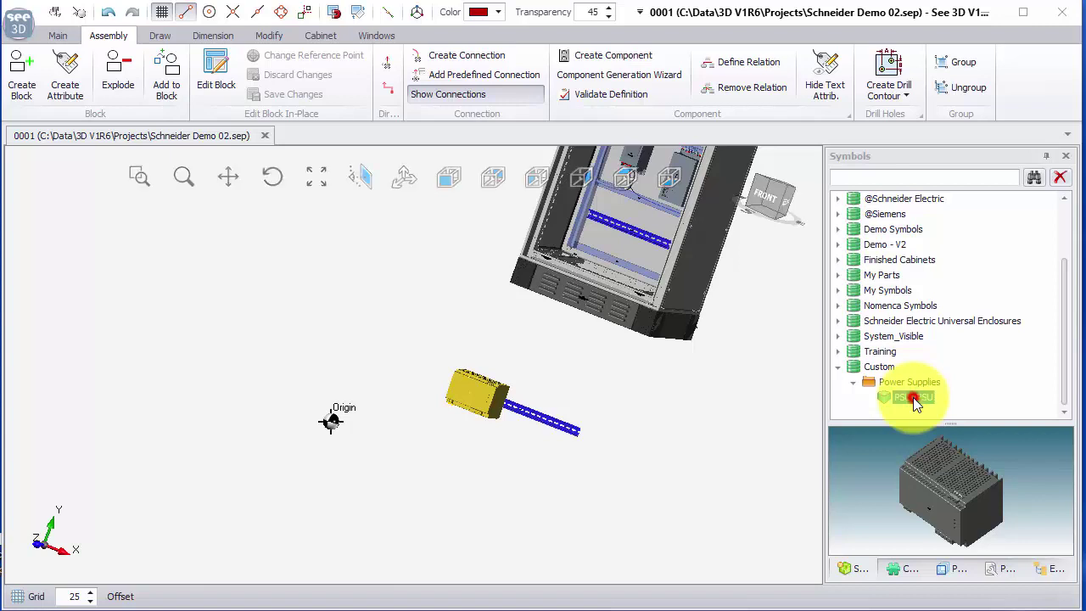
# - Insert the PSU symbol onto the empty blue mounting rail in the lower part of the cabinet and inspect its terminals
pyautogui.moveTo(912, 397); pyautogui.dragTo(616, 236)
pyautogui.moveTo(615, 261); pyautogui.dragTo(607, 363, button='middle')
pyautogui.scroll(4, 631, 351)
pyautogui.click(636, 345)
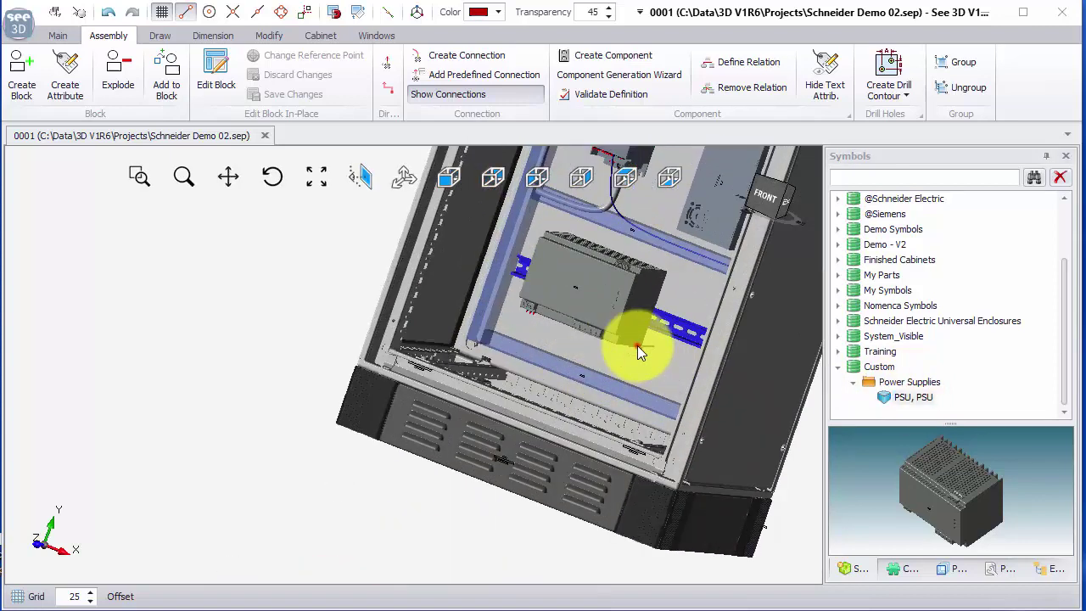
pyautogui.press('Escape')
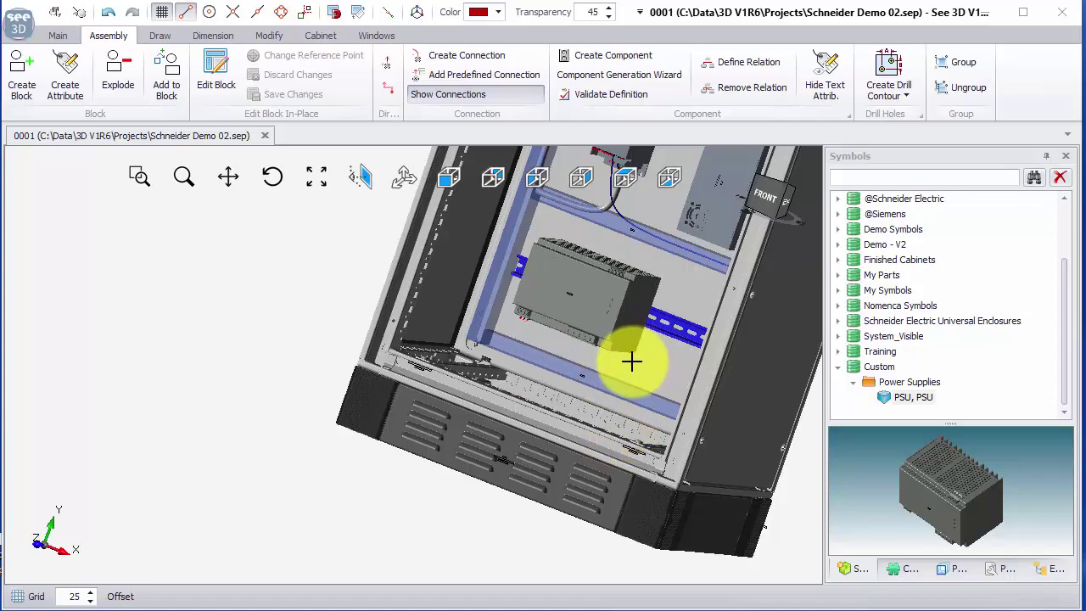
pyautogui.moveTo(630, 361)
pyautogui.mouseDown(button='middle')
pyautogui.moveTo(623, 322)
pyautogui.moveTo(630, 344)
pyautogui.mouseUp(button='middle')
pyautogui.moveTo(628, 341); pyautogui.dragTo(596, 315)
pyautogui.scroll(4, 518, 307)
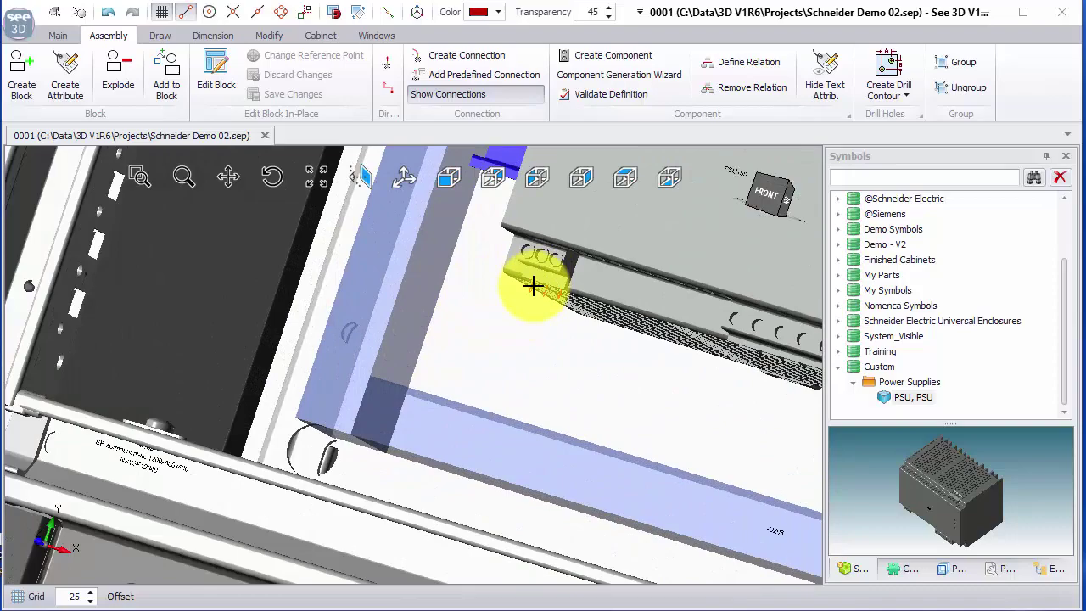
pyautogui.scroll(-4, 576, 345)
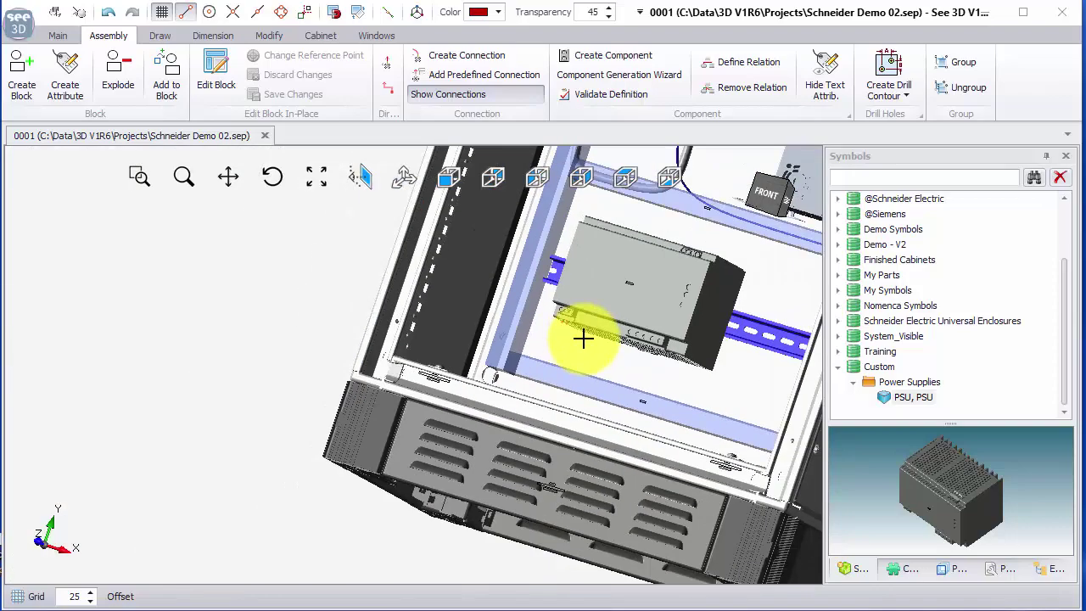